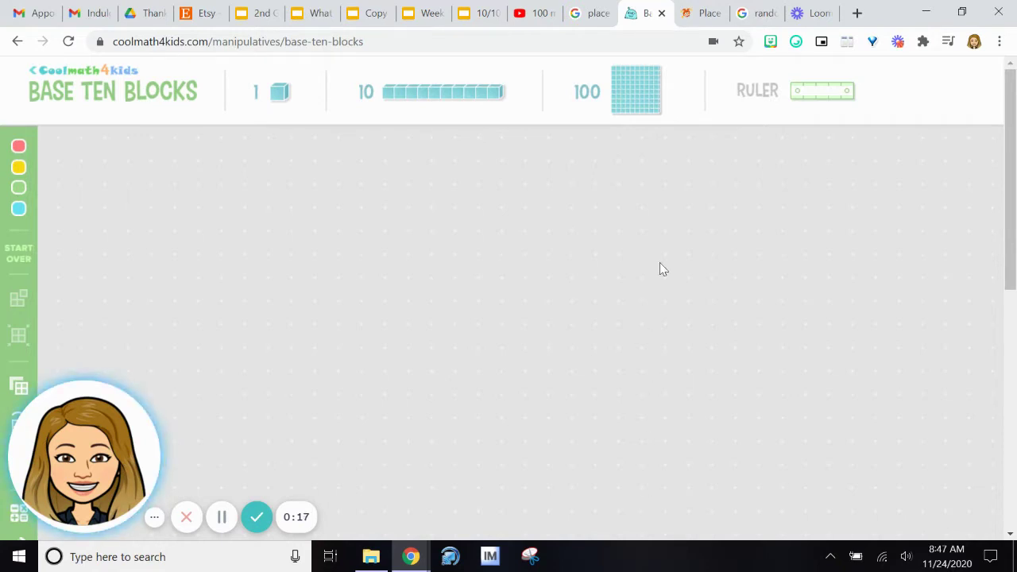
Set the random number range to min 100 and max 600 and generate until 189 appears
{"action": "left_click", "coordinate": [746, 17]}
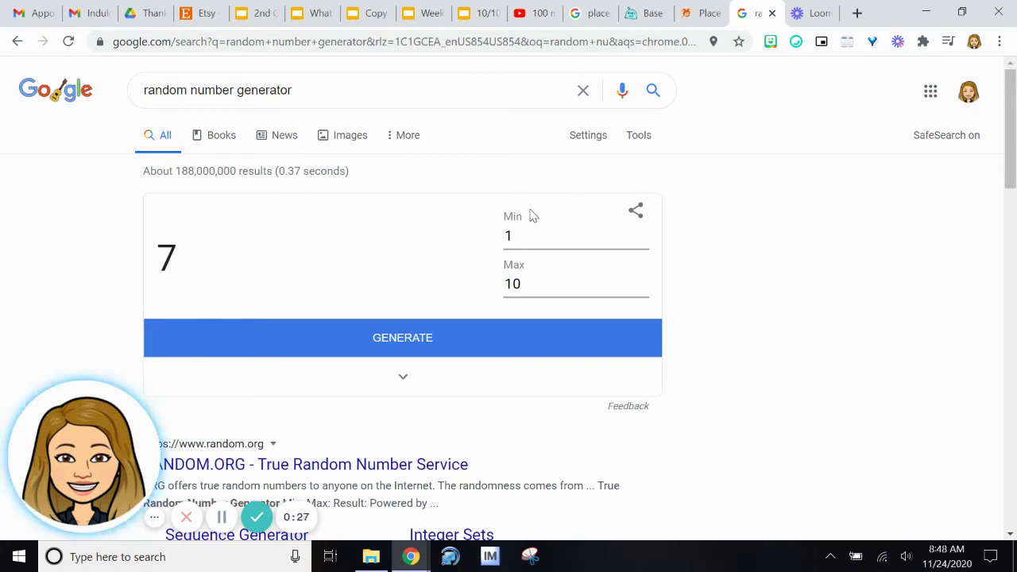
{"action": "left_click", "coordinate": [524, 233]}
{"action": "type", "text": "00"}
{"action": "left_click", "coordinate": [533, 288]}
{"action": "type", "text": "60"}
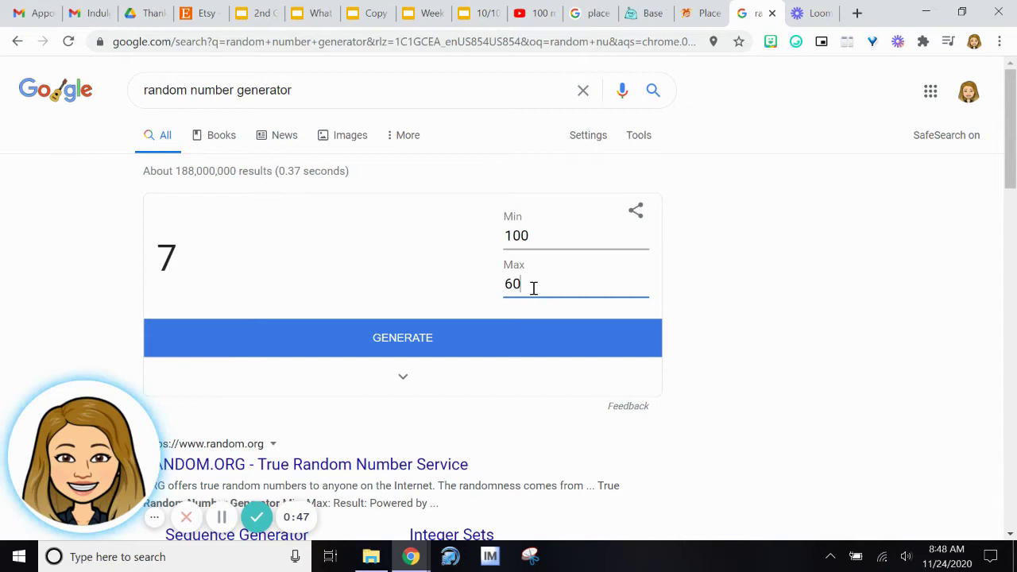
{"action": "type", "text": "0"}
{"action": "left_click", "coordinate": [445, 350]}
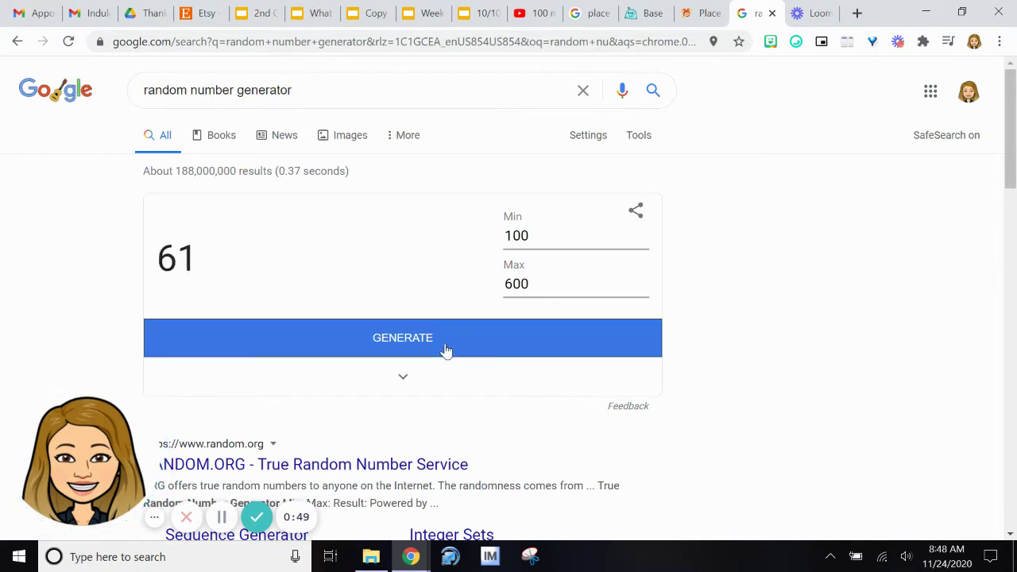
{"action": "left_click", "coordinate": [446, 350]}
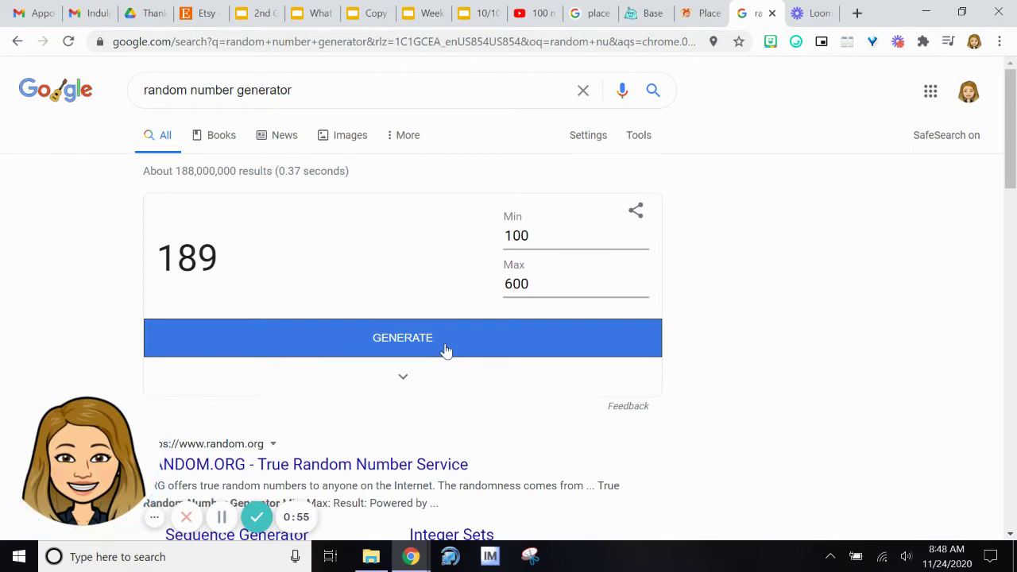
Place digits 1, 8 and 9 in the Hundreds, Tens and Ones cells, giving 100 + 80 + 9
{"action": "left_click", "coordinate": [703, 11]}
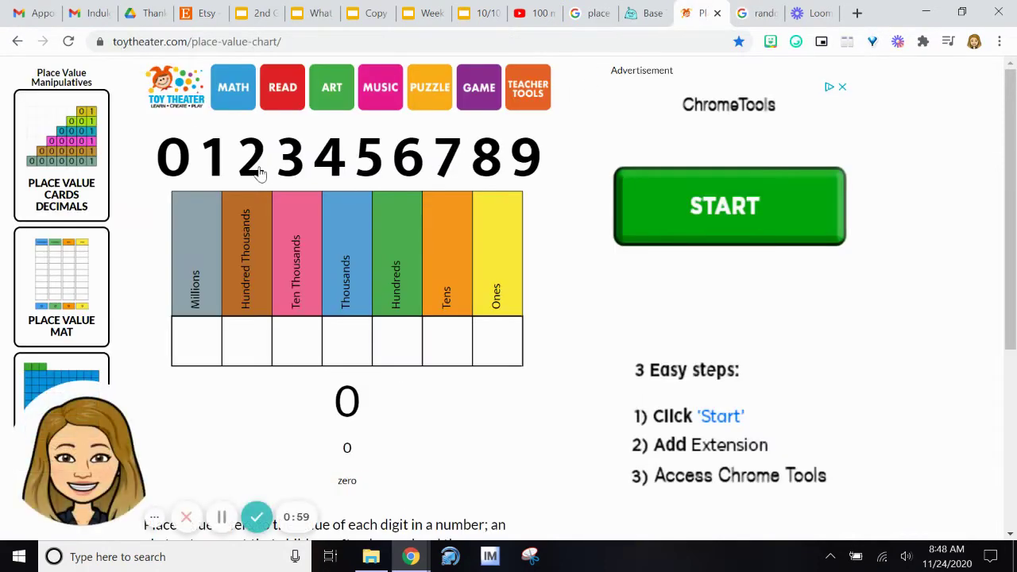
{"action": "left_click_drag", "start_coordinate": [213, 161], "coordinate": [396, 338]}
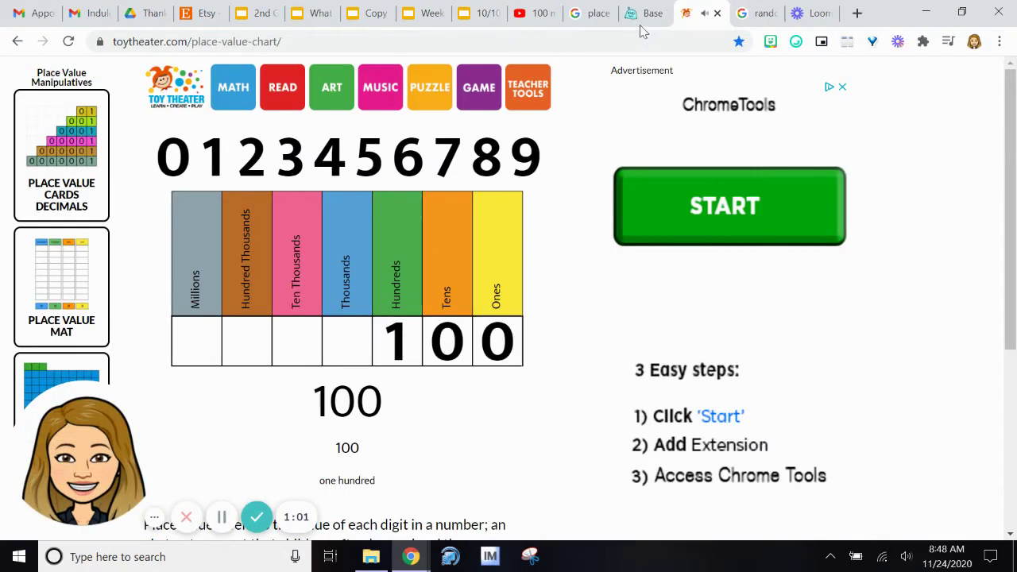
{"action": "mouse_move", "coordinate": [490, 159]}
{"action": "left_mouse_down"}
{"action": "mouse_move", "coordinate": [426, 352]}
{"action": "mouse_move", "coordinate": [437, 348]}
{"action": "left_mouse_up"}
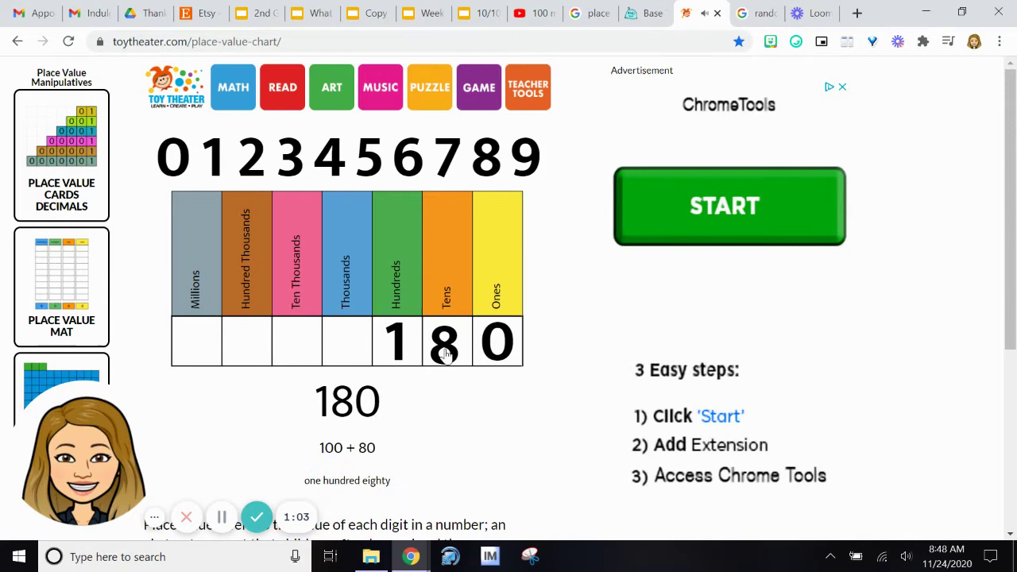
{"action": "left_click_drag", "start_coordinate": [530, 159], "coordinate": [499, 347]}
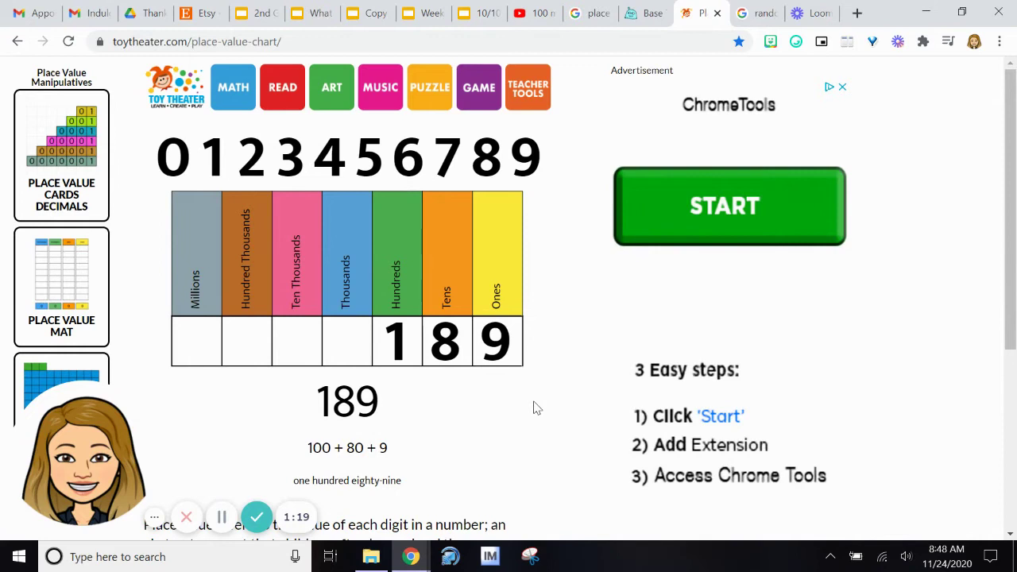
Handwrite 189 near the top of the board with the blue pen
{"action": "left_click", "coordinate": [645, 13]}
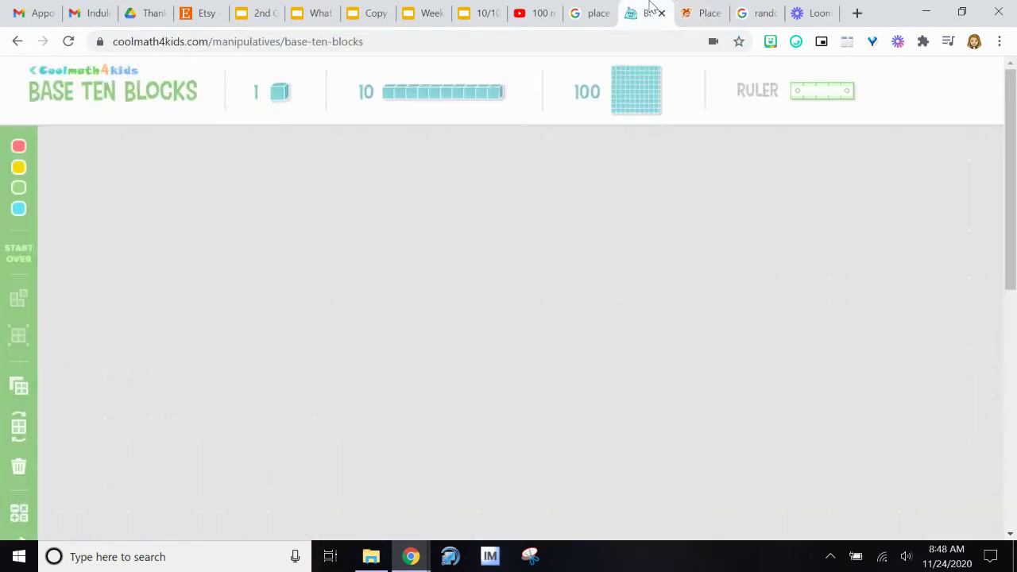
{"action": "scroll", "coordinate": [18, 318], "scroll_direction": "down", "scroll_amount": 3}
{"action": "left_click", "coordinate": [18, 310]}
{"action": "scroll", "coordinate": [223, 224], "scroll_direction": "up", "scroll_amount": 3}
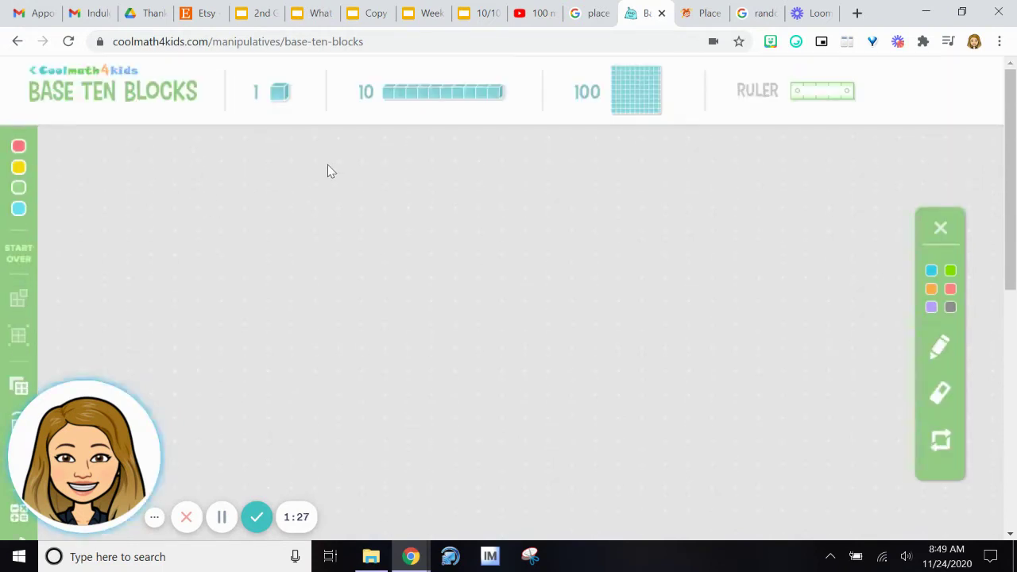
{"action": "left_click", "coordinate": [939, 351]}
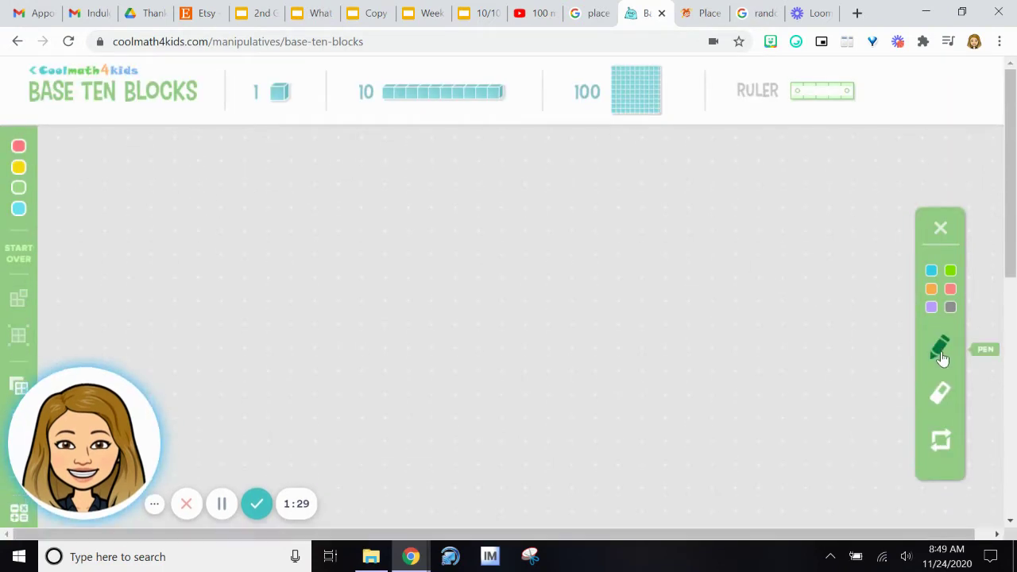
{"action": "left_click_drag", "start_coordinate": [273, 161], "coordinate": [287, 261]}
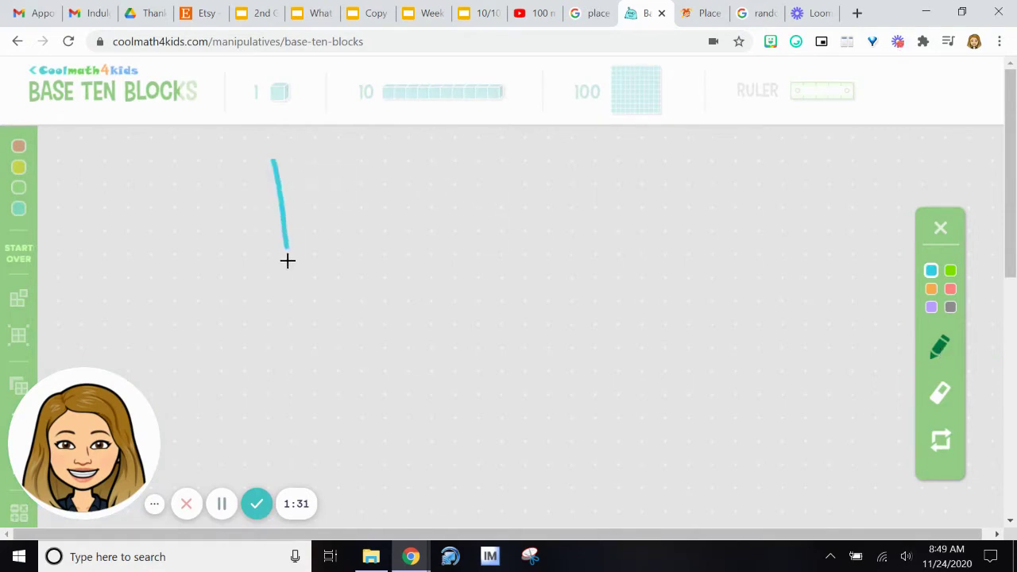
{"action": "mouse_move", "coordinate": [430, 163]}
{"action": "left_mouse_down"}
{"action": "mouse_move", "coordinate": [443, 229]}
{"action": "mouse_move", "coordinate": [413, 170]}
{"action": "mouse_move", "coordinate": [433, 162]}
{"action": "left_mouse_up"}
{"action": "left_click_drag", "start_coordinate": [542, 155], "coordinate": [572, 231]}
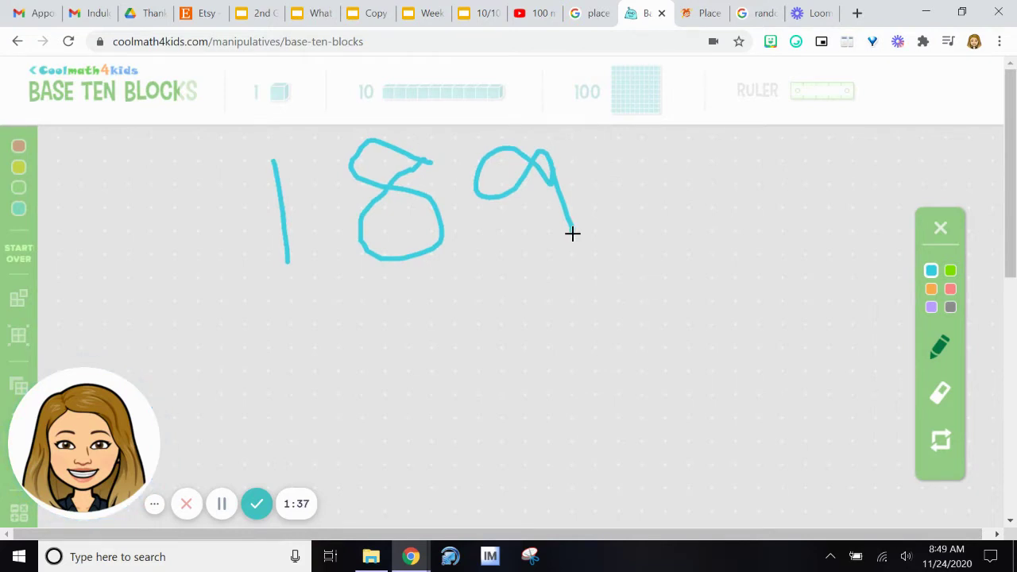
Draw a line under 189 and two dividers to form a three-column chart
{"action": "left_click_drag", "start_coordinate": [123, 280], "coordinate": [402, 310]}
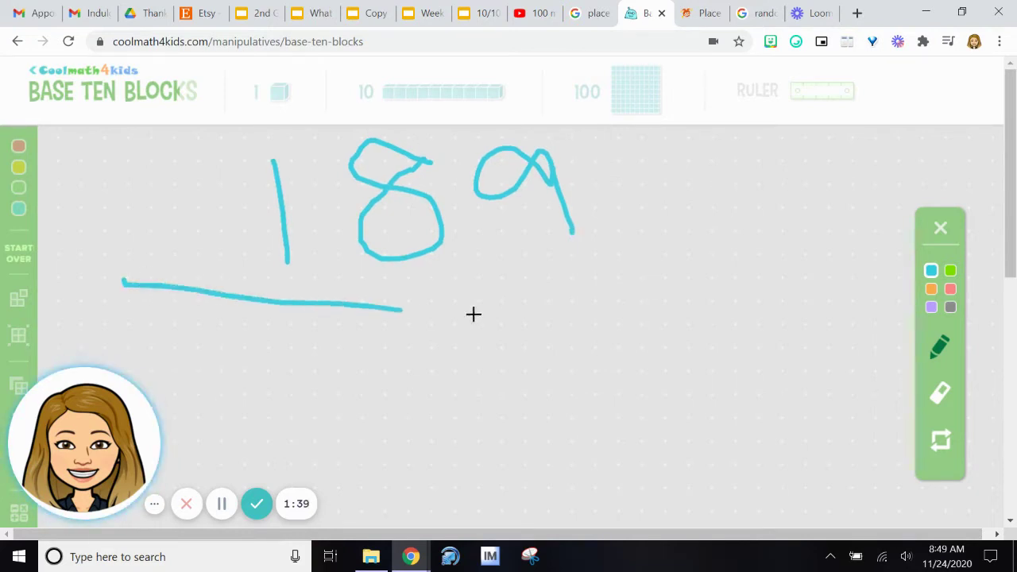
{"action": "left_click_drag", "start_coordinate": [474, 314], "coordinate": [720, 290]}
{"action": "scroll", "coordinate": [719, 290], "scroll_direction": "down", "scroll_amount": 3}
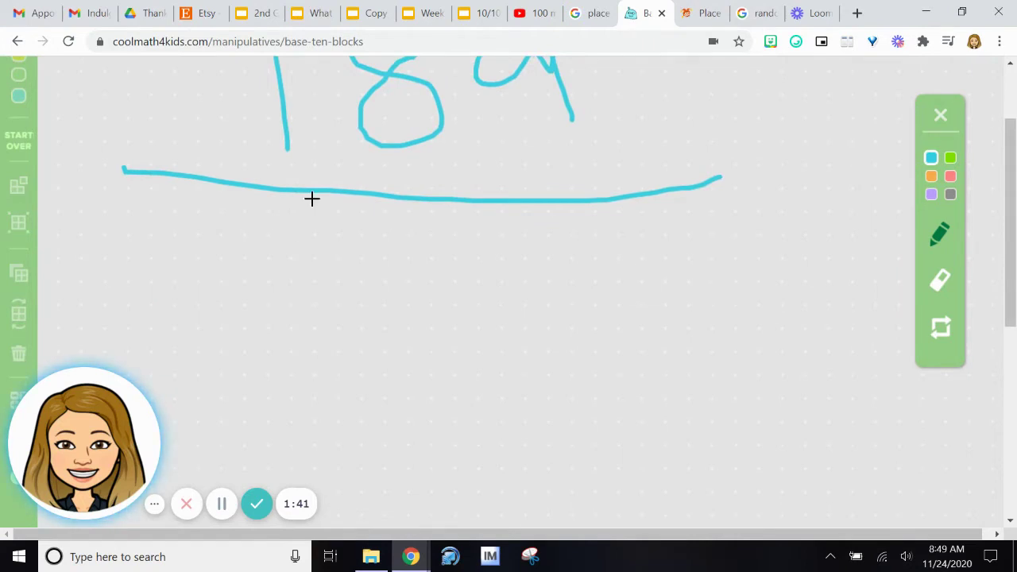
{"action": "left_click_drag", "start_coordinate": [312, 199], "coordinate": [316, 443]}
{"action": "left_click_drag", "start_coordinate": [573, 210], "coordinate": [590, 424]}
Label the chart columns H, T and O
{"action": "mouse_move", "coordinate": [218, 194]}
{"action": "left_mouse_down"}
{"action": "mouse_move", "coordinate": [220, 247]}
{"action": "mouse_move", "coordinate": [268, 216]}
{"action": "mouse_move", "coordinate": [267, 257]}
{"action": "left_mouse_up"}
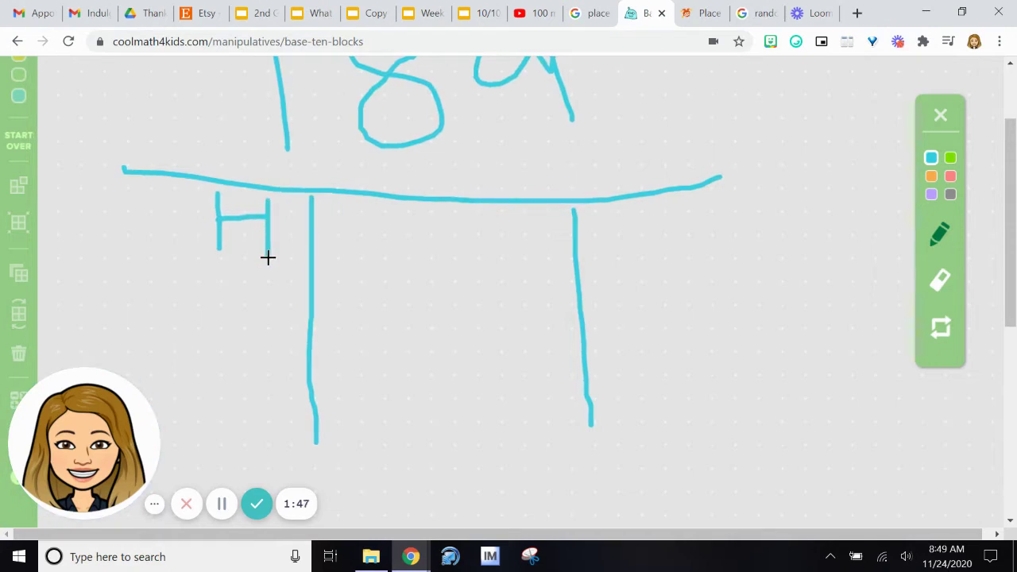
{"action": "left_click", "coordinate": [511, 219]}
{"action": "left_click_drag", "start_coordinate": [516, 247], "coordinate": [517, 273]}
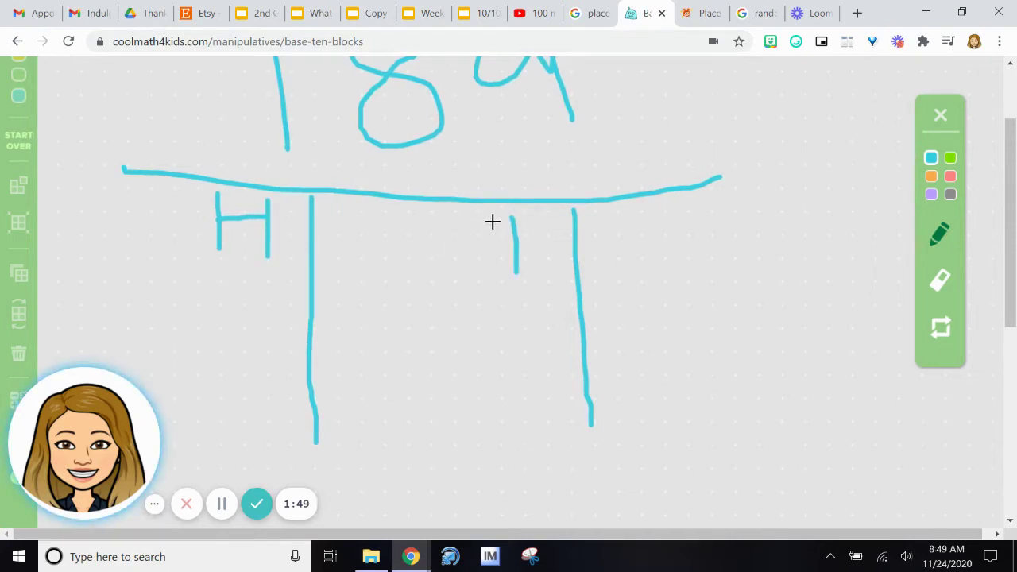
{"action": "left_click_drag", "start_coordinate": [490, 220], "coordinate": [553, 215]}
{"action": "mouse_move", "coordinate": [653, 216]}
{"action": "left_mouse_down"}
{"action": "mouse_move", "coordinate": [654, 257]}
{"action": "mouse_move", "coordinate": [649, 214]}
{"action": "left_mouse_up"}
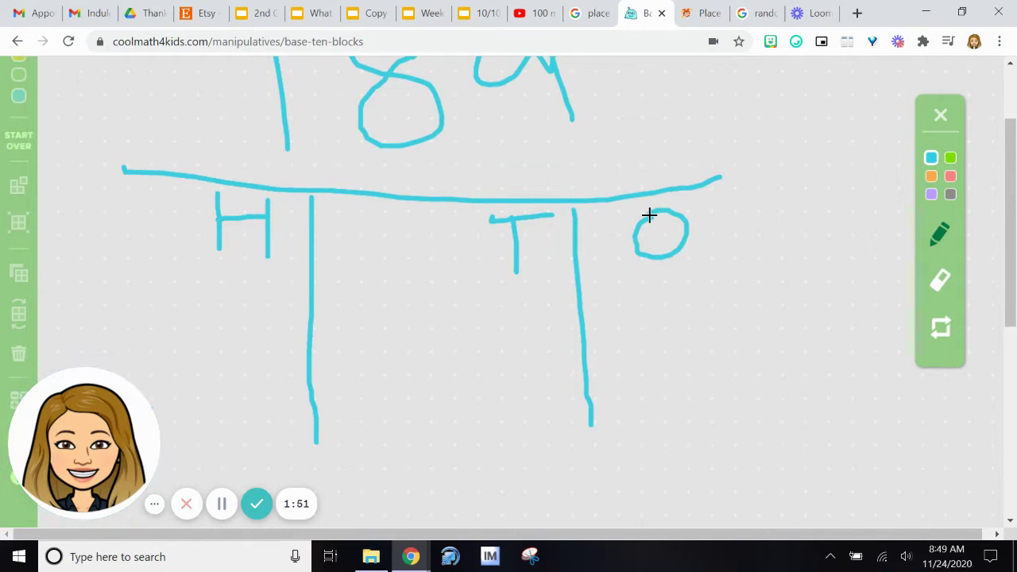
{"action": "scroll", "coordinate": [649, 215], "scroll_direction": "up", "scroll_amount": 2}
{"action": "scroll", "coordinate": [649, 215], "scroll_direction": "down", "scroll_amount": 1}
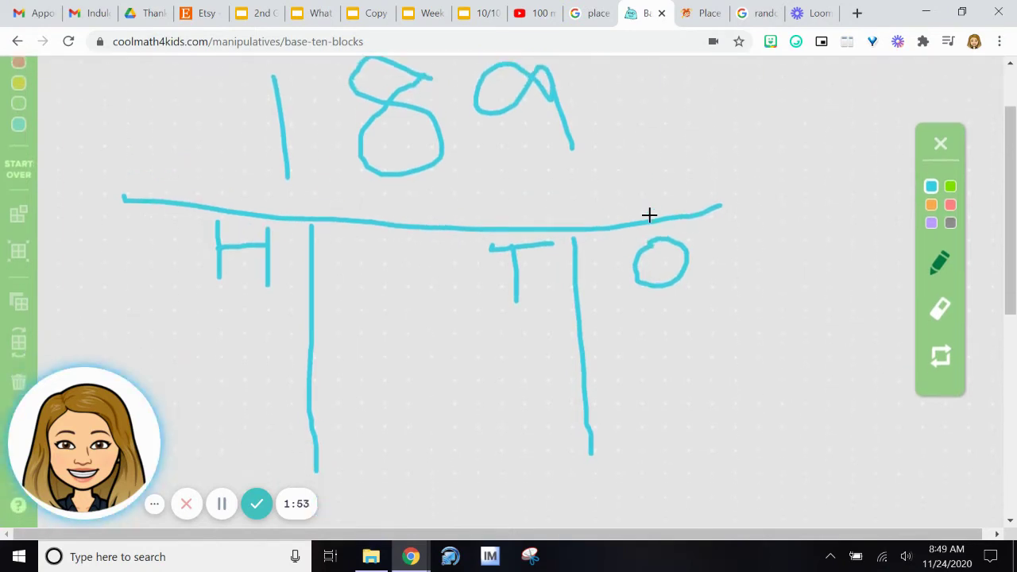
{"action": "scroll", "coordinate": [649, 215], "scroll_direction": "up", "scroll_amount": 2}
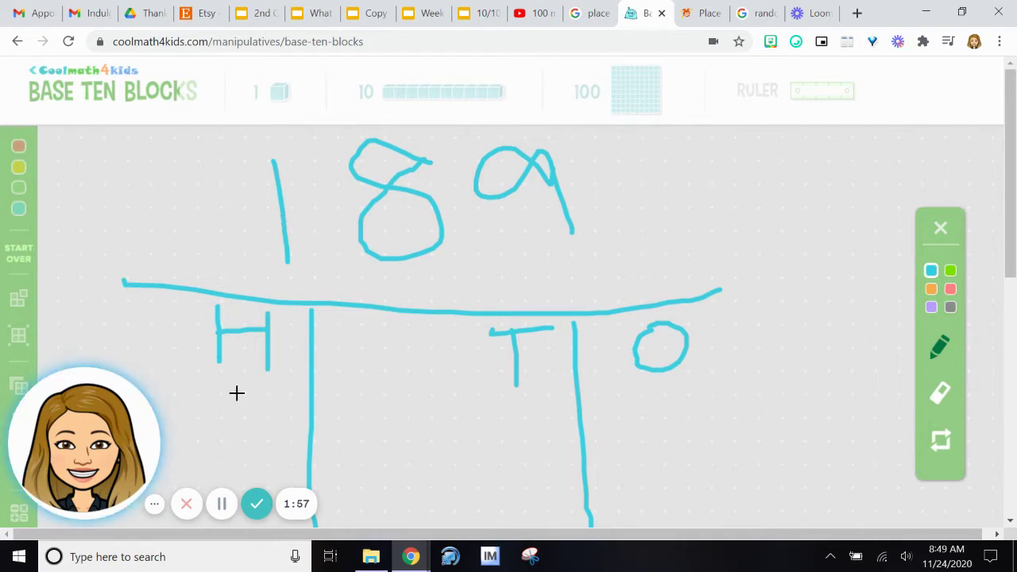
Close the drawing tools and place a hundred flat under H
{"action": "left_click", "coordinate": [939, 224]}
{"action": "mouse_move", "coordinate": [631, 82]}
{"action": "left_mouse_down"}
{"action": "mouse_move", "coordinate": [312, 325]}
{"action": "mouse_move", "coordinate": [179, 449]}
{"action": "left_mouse_up"}
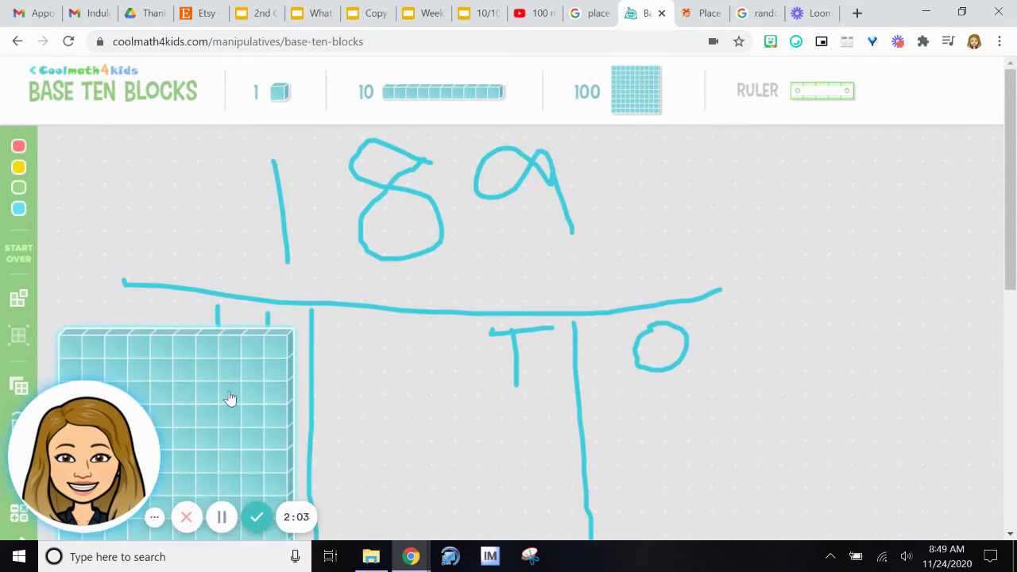
{"action": "scroll", "coordinate": [229, 397], "scroll_direction": "down", "scroll_amount": 2}
{"action": "scroll", "coordinate": [241, 392], "scroll_direction": "up", "scroll_amount": 2}
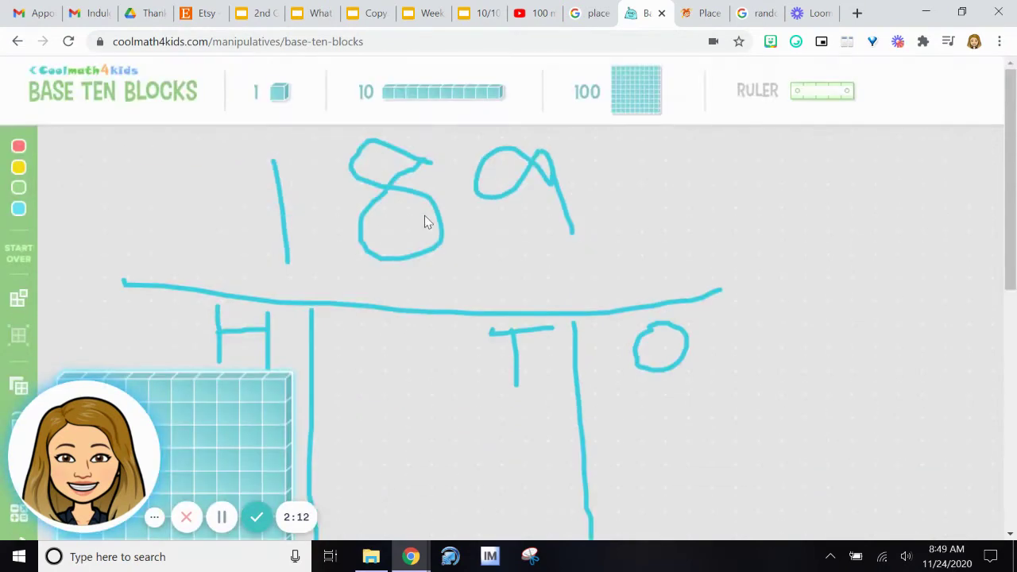
{"action": "scroll", "coordinate": [424, 220], "scroll_direction": "down", "scroll_amount": 2}
{"action": "scroll", "coordinate": [424, 220], "scroll_direction": "up", "scroll_amount": 2}
Drag the first four ten-rods into the T column
{"action": "mouse_move", "coordinate": [442, 91]}
{"action": "left_mouse_down"}
{"action": "mouse_move", "coordinate": [424, 249]}
{"action": "mouse_move", "coordinate": [450, 424]}
{"action": "left_mouse_up"}
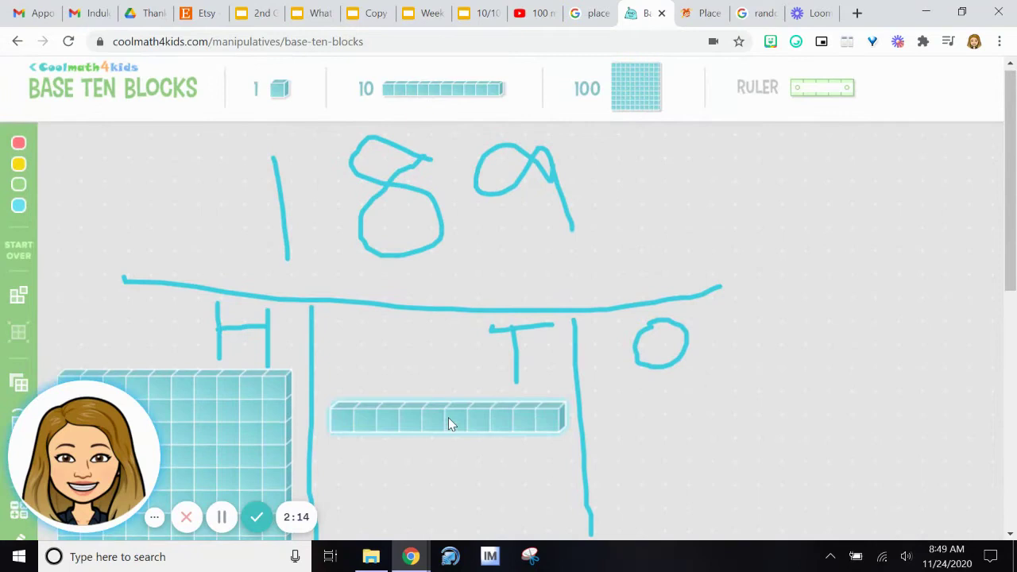
{"action": "left_click_drag", "start_coordinate": [422, 95], "coordinate": [438, 460]}
{"action": "left_click_drag", "start_coordinate": [429, 94], "coordinate": [438, 384]}
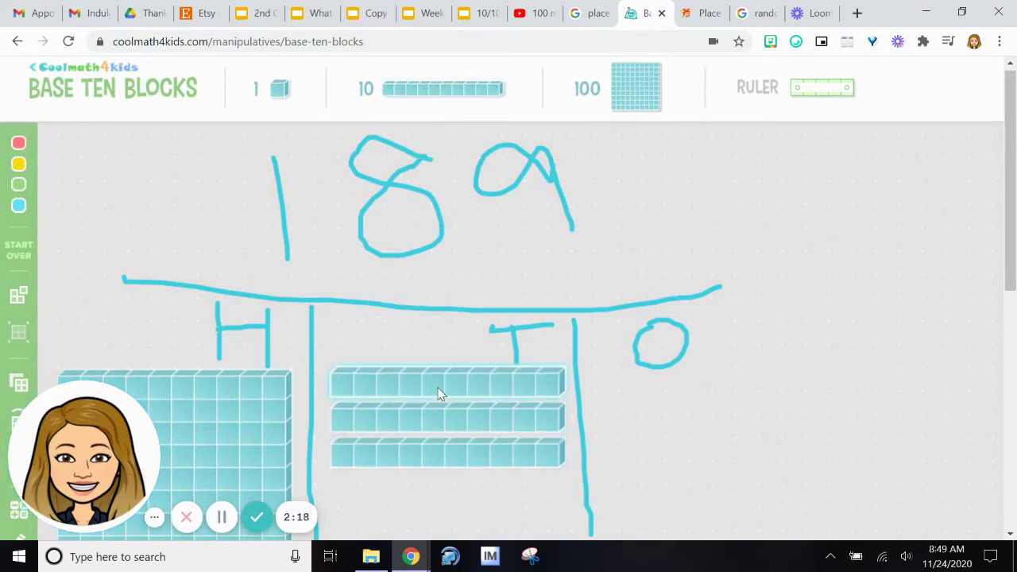
{"action": "left_click_drag", "start_coordinate": [445, 98], "coordinate": [443, 492]}
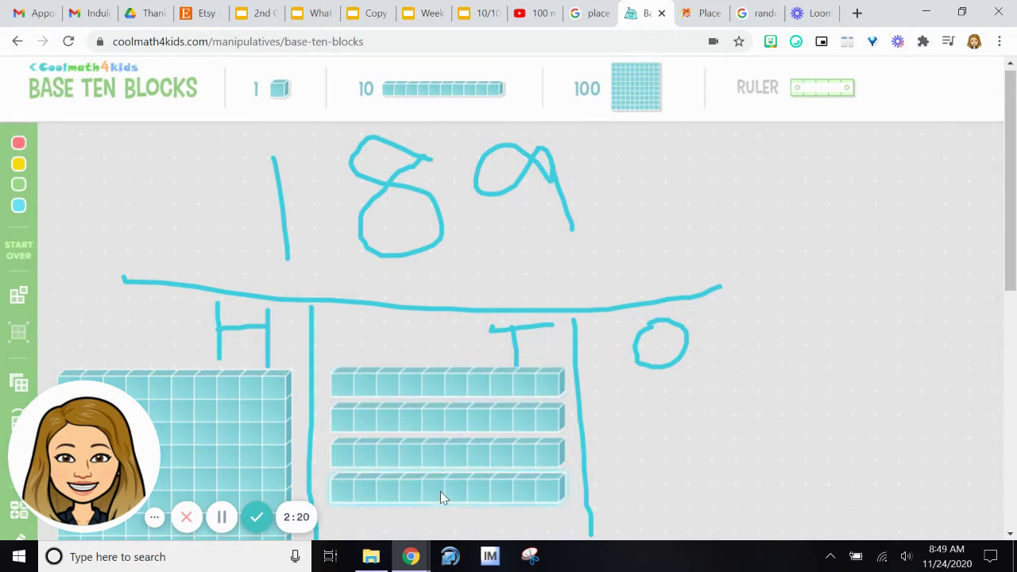
{"action": "scroll", "coordinate": [441, 498], "scroll_direction": "down", "scroll_amount": 2}
{"action": "scroll", "coordinate": [440, 491], "scroll_direction": "up", "scroll_amount": 2}
Add the remaining ten-rods and tidy them into one stack under T
{"action": "left_click_drag", "start_coordinate": [434, 79], "coordinate": [443, 341]}
{"action": "mouse_move", "coordinate": [463, 90]}
{"action": "left_mouse_down"}
{"action": "mouse_move", "coordinate": [492, 542]}
{"action": "mouse_move", "coordinate": [453, 519]}
{"action": "left_mouse_up"}
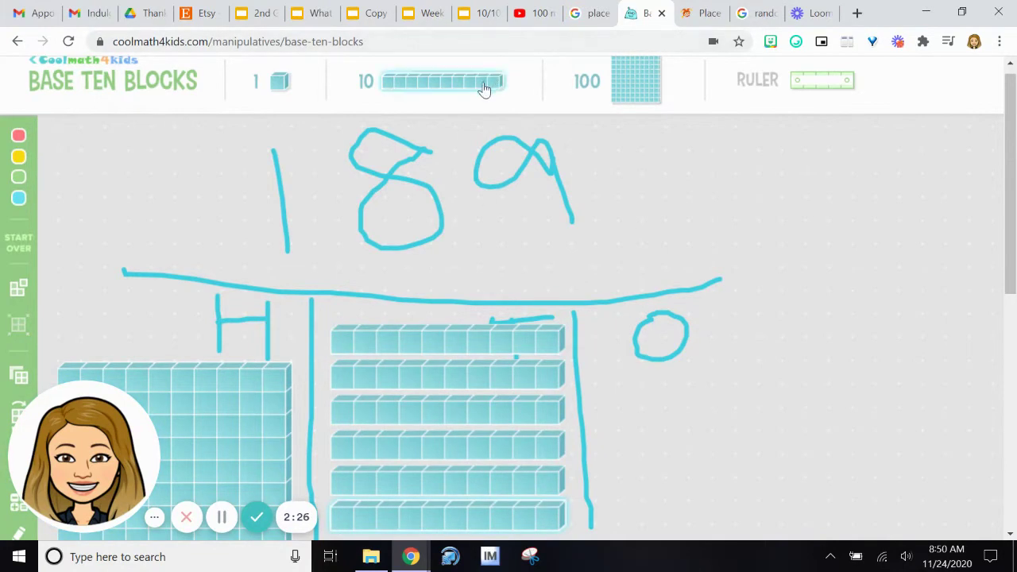
{"action": "mouse_move", "coordinate": [484, 91]}
{"action": "left_mouse_down"}
{"action": "mouse_move", "coordinate": [524, 521]}
{"action": "mouse_move", "coordinate": [478, 520]}
{"action": "mouse_move", "coordinate": [704, 522]}
{"action": "mouse_move", "coordinate": [691, 516]}
{"action": "left_mouse_up"}
{"action": "scroll", "coordinate": [563, 330], "scroll_direction": "down", "scroll_amount": 2}
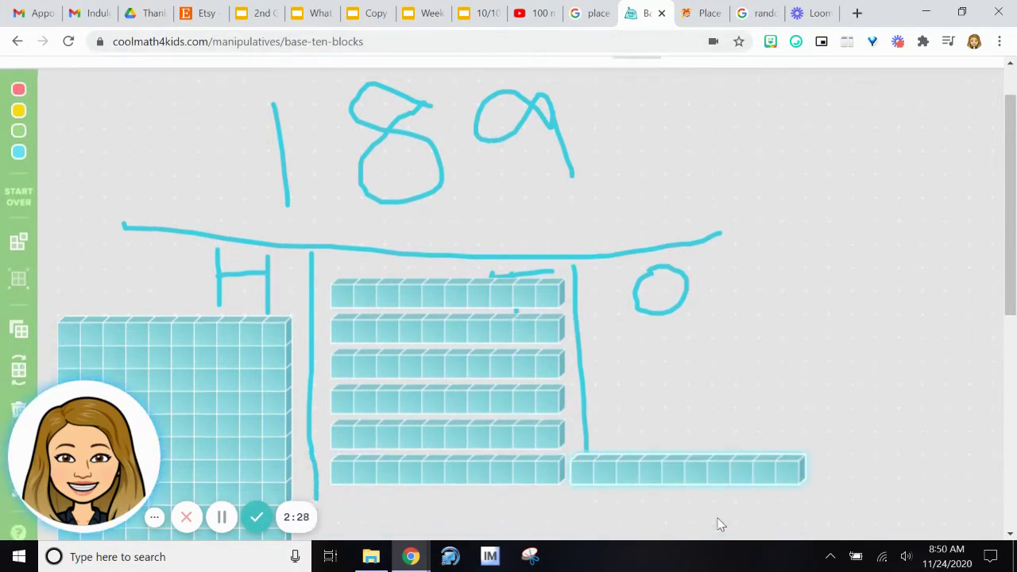
{"action": "scroll", "coordinate": [564, 331], "scroll_direction": "up", "scroll_amount": 2}
{"action": "left_click_drag", "start_coordinate": [441, 93], "coordinate": [717, 538]}
{"action": "scroll", "coordinate": [680, 365], "scroll_direction": "down", "scroll_amount": 5}
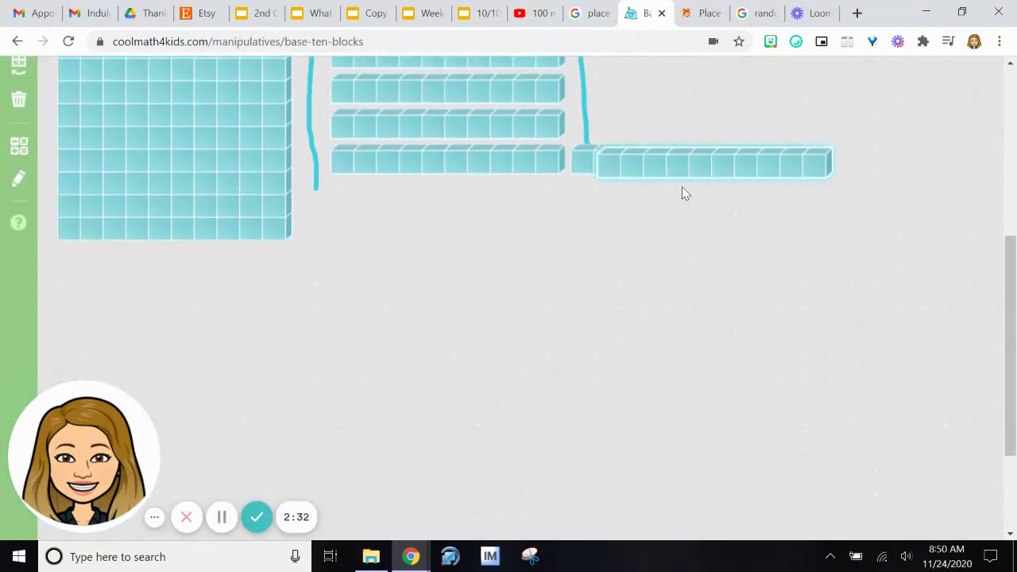
{"action": "mouse_move", "coordinate": [476, 163]}
{"action": "left_mouse_down"}
{"action": "mouse_move", "coordinate": [447, 207]}
{"action": "mouse_move", "coordinate": [447, 190]}
{"action": "left_mouse_up"}
{"action": "left_click_drag", "start_coordinate": [633, 177], "coordinate": [459, 247]}
{"action": "scroll", "coordinate": [766, 213], "scroll_direction": "up", "scroll_amount": 4}
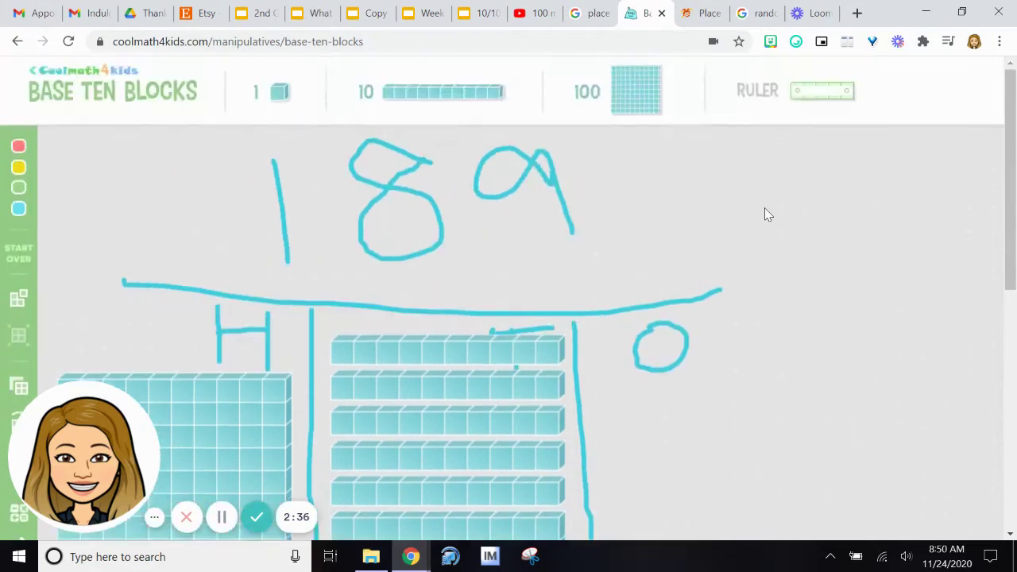
Drag nine unit cubes from the 1 block into the O column
{"action": "scroll", "coordinate": [315, 125], "scroll_direction": "up", "scroll_amount": 1}
{"action": "mouse_move", "coordinate": [279, 75]}
{"action": "left_mouse_down"}
{"action": "mouse_move", "coordinate": [733, 357]}
{"action": "mouse_move", "coordinate": [282, 78]}
{"action": "mouse_move", "coordinate": [825, 329]}
{"action": "mouse_move", "coordinate": [818, 324]}
{"action": "left_mouse_up"}
{"action": "mouse_move", "coordinate": [279, 77]}
{"action": "left_mouse_down"}
{"action": "mouse_move", "coordinate": [776, 332]}
{"action": "mouse_move", "coordinate": [768, 356]}
{"action": "left_mouse_up"}
{"action": "left_click_drag", "start_coordinate": [275, 74], "coordinate": [717, 399]}
{"action": "left_click_drag", "start_coordinate": [278, 75], "coordinate": [714, 416]}
{"action": "mouse_move", "coordinate": [278, 75]}
{"action": "left_mouse_down"}
{"action": "mouse_move", "coordinate": [790, 420]}
{"action": "mouse_move", "coordinate": [778, 417]}
{"action": "left_mouse_up"}
{"action": "left_click_drag", "start_coordinate": [279, 75], "coordinate": [679, 413]}
{"action": "left_click_drag", "start_coordinate": [278, 74], "coordinate": [828, 353]}
{"action": "mouse_move", "coordinate": [266, 85]}
{"action": "left_mouse_down"}
{"action": "mouse_move", "coordinate": [667, 259]}
{"action": "mouse_move", "coordinate": [817, 403]}
{"action": "left_mouse_up"}
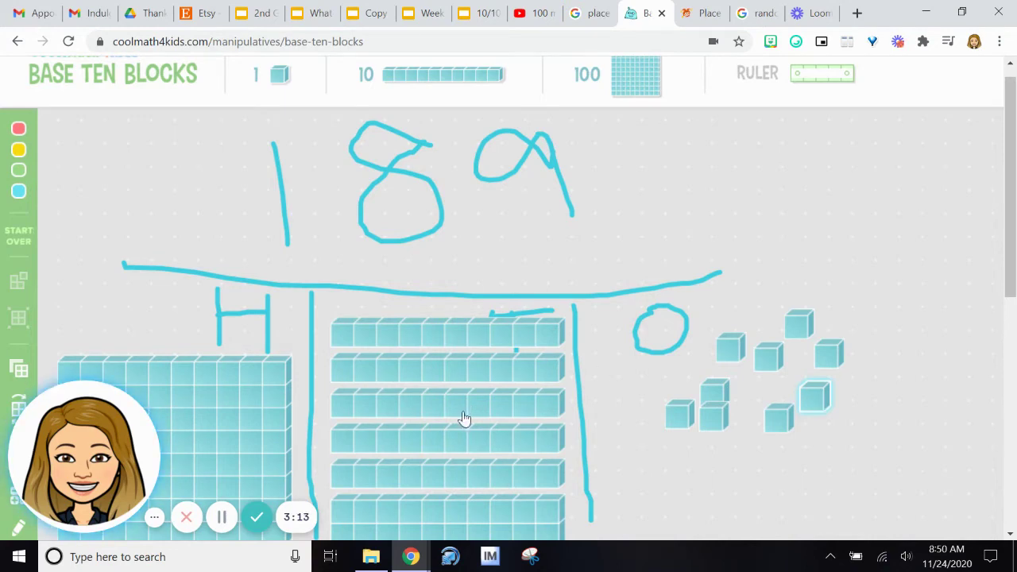
Add a second hundred flat under H, overlapping the first, to show 100 more
{"action": "scroll", "coordinate": [247, 387], "scroll_direction": "down", "scroll_amount": 1}
{"action": "scroll", "coordinate": [184, 313], "scroll_direction": "down", "scroll_amount": 1}
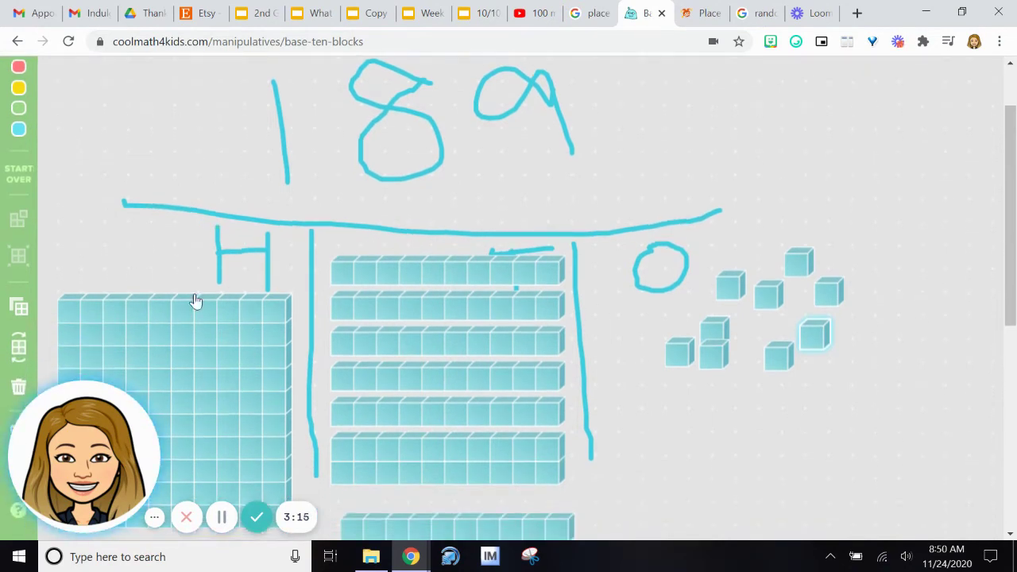
{"action": "scroll", "coordinate": [211, 354], "scroll_direction": "up", "scroll_amount": 2}
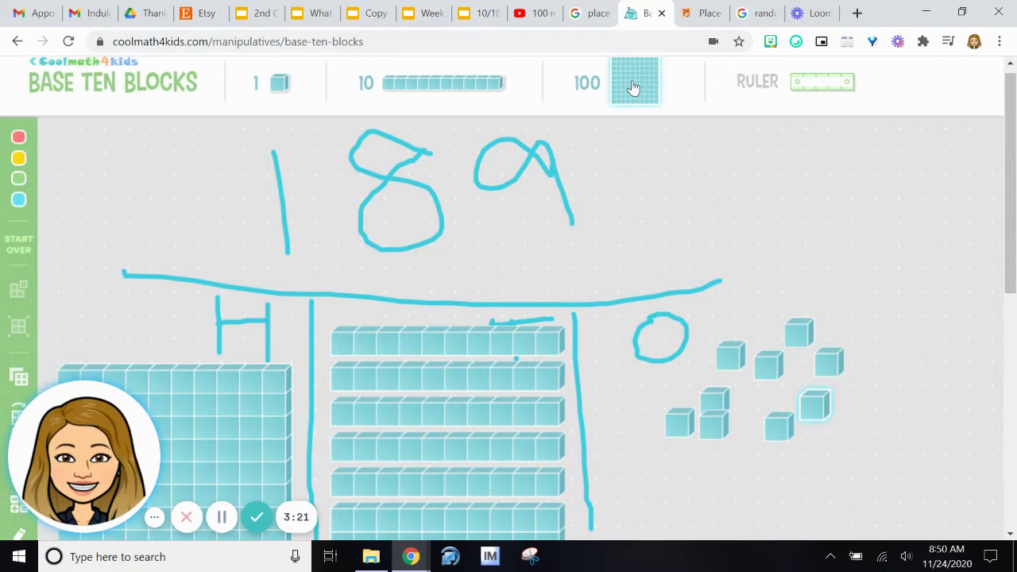
{"action": "mouse_move", "coordinate": [630, 91]}
{"action": "left_mouse_down"}
{"action": "mouse_move", "coordinate": [245, 349]}
{"action": "mouse_move", "coordinate": [203, 467]}
{"action": "left_mouse_up"}
{"action": "scroll", "coordinate": [292, 313], "scroll_direction": "down", "scroll_amount": 3}
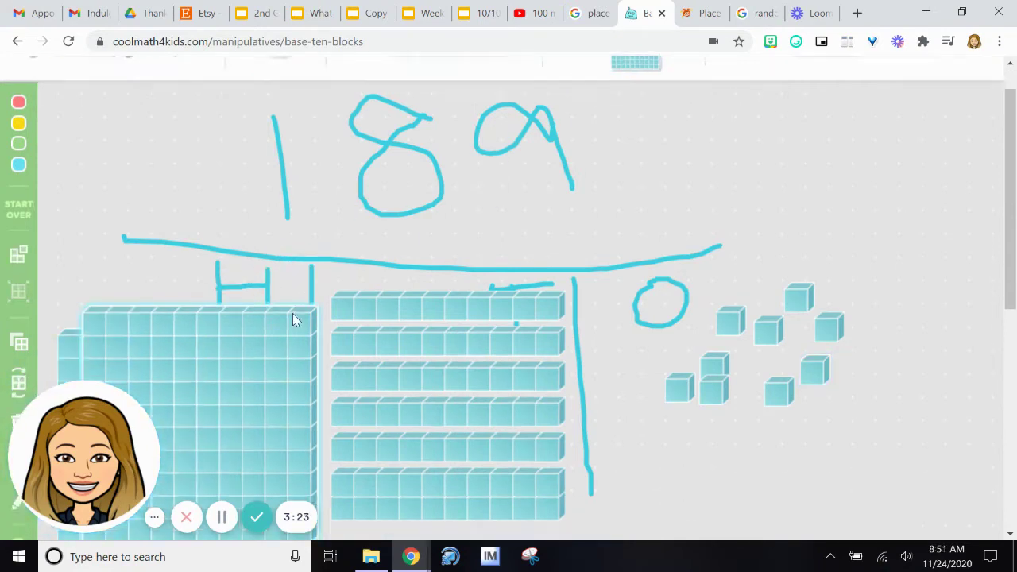
{"action": "left_click_drag", "start_coordinate": [227, 353], "coordinate": [186, 426]}
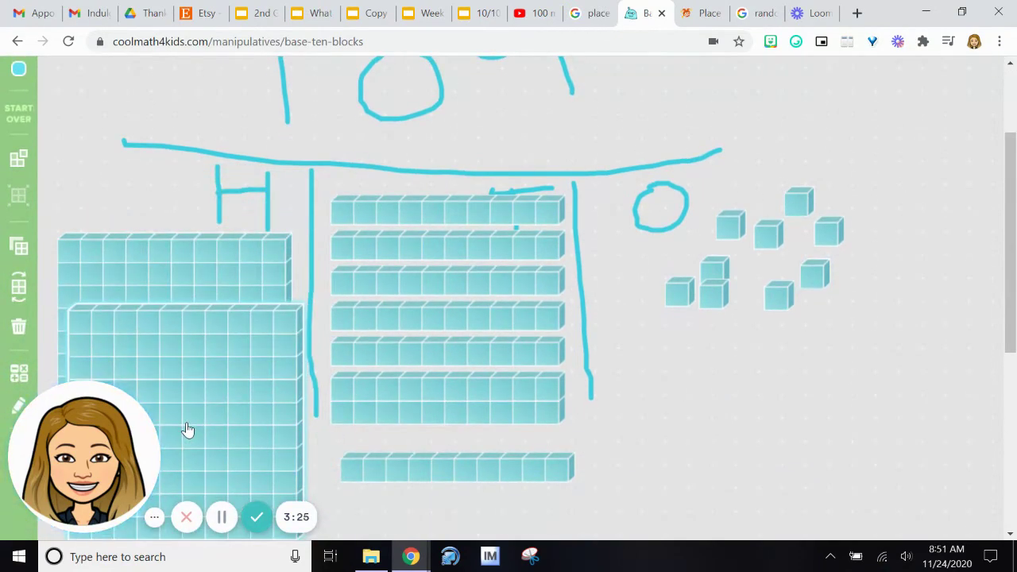
{"action": "scroll", "coordinate": [382, 230], "scroll_direction": "up", "scroll_amount": 2}
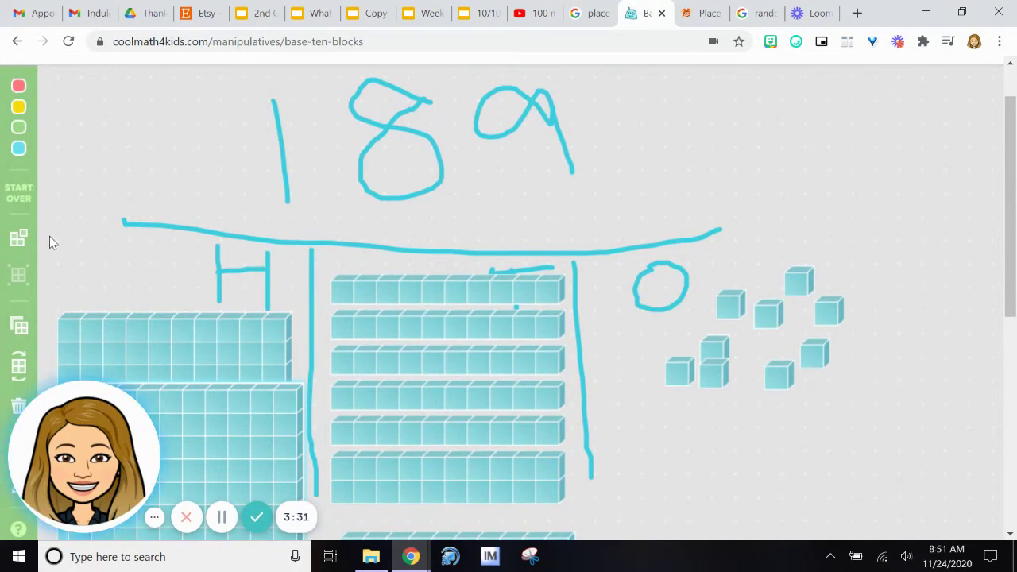
Handwrite a 2 in the hundreds place with the pen, then switch to the eraser
{"action": "left_click", "coordinate": [18, 236]}
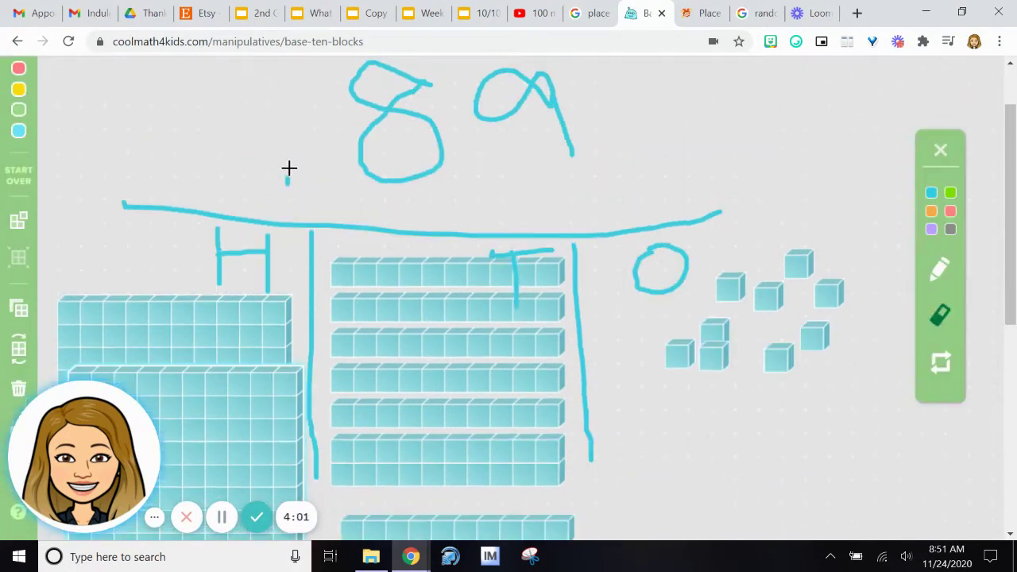
{"action": "left_click", "coordinate": [939, 268]}
{"action": "scroll", "coordinate": [319, 182], "scroll_direction": "up", "scroll_amount": 1}
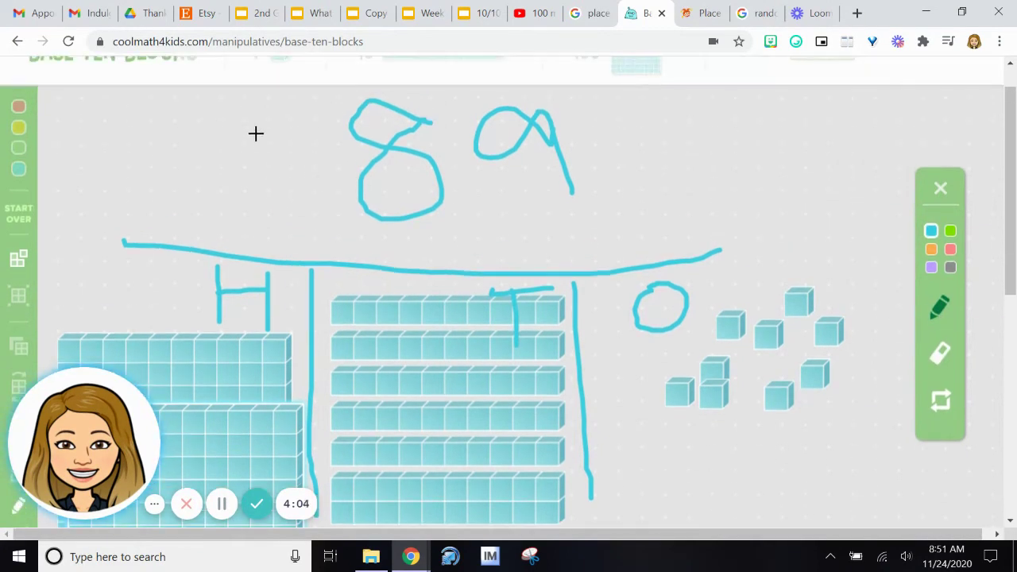
{"action": "mouse_move", "coordinate": [256, 133]}
{"action": "left_mouse_down"}
{"action": "mouse_move", "coordinate": [275, 211]}
{"action": "mouse_move", "coordinate": [328, 220]}
{"action": "left_mouse_up"}
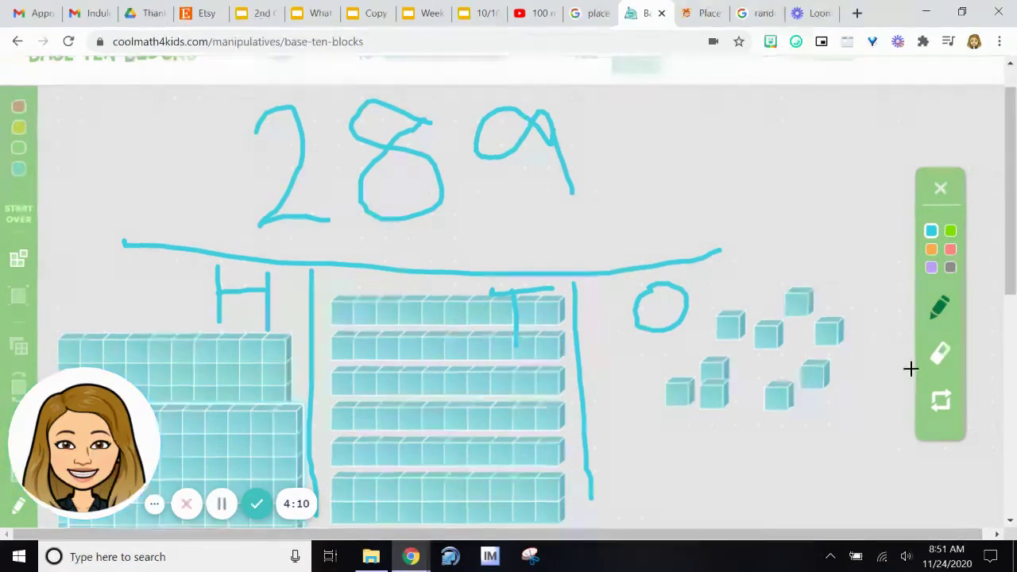
{"action": "left_click", "coordinate": [939, 352]}
Erase the drawn 2 and rewrite 1 in the hundreds place, restoring 189
{"action": "left_click", "coordinate": [272, 121]}
{"action": "scroll", "coordinate": [262, 167], "scroll_direction": "down", "scroll_amount": 1}
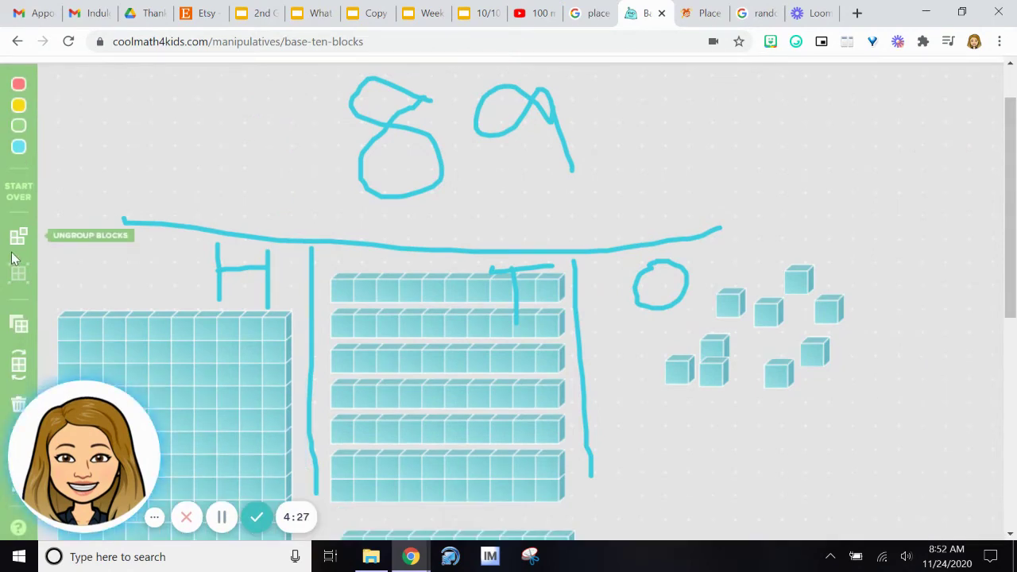
{"action": "scroll", "coordinate": [19, 274], "scroll_direction": "down", "scroll_amount": 3}
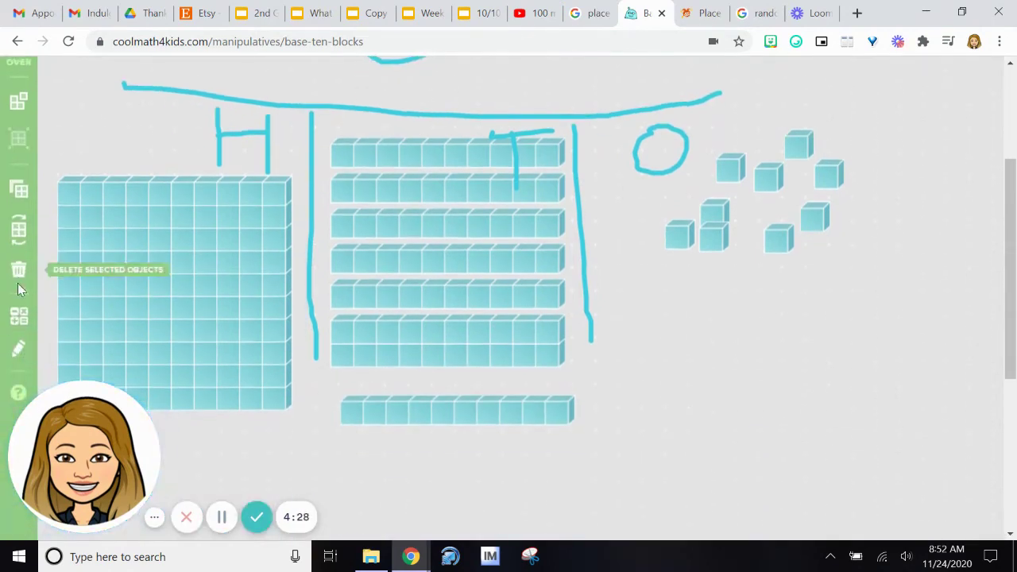
{"action": "left_click", "coordinate": [19, 347]}
{"action": "scroll", "coordinate": [648, 275], "scroll_direction": "up", "scroll_amount": 5}
{"action": "left_click", "coordinate": [940, 353]}
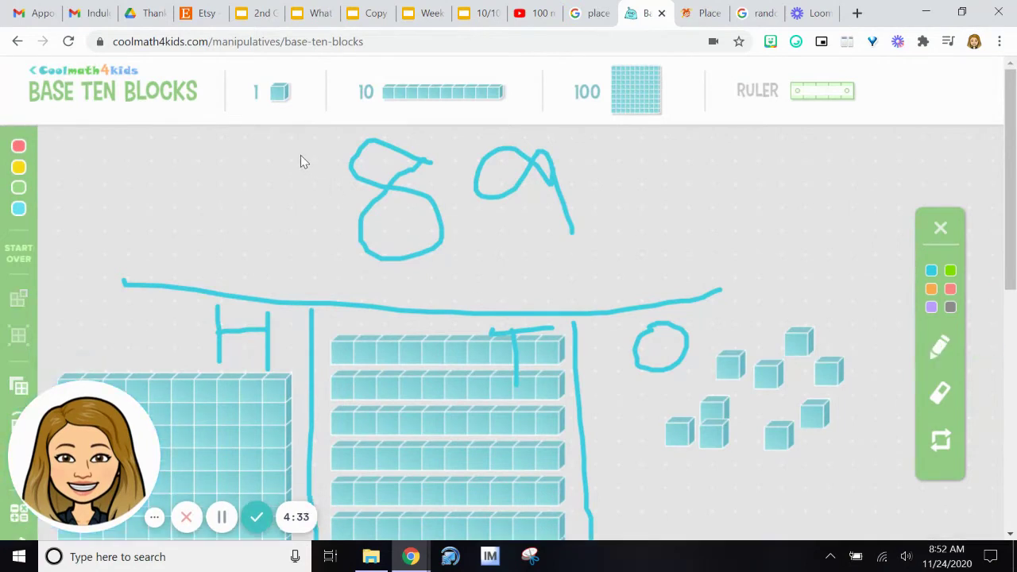
{"action": "left_click", "coordinate": [934, 351]}
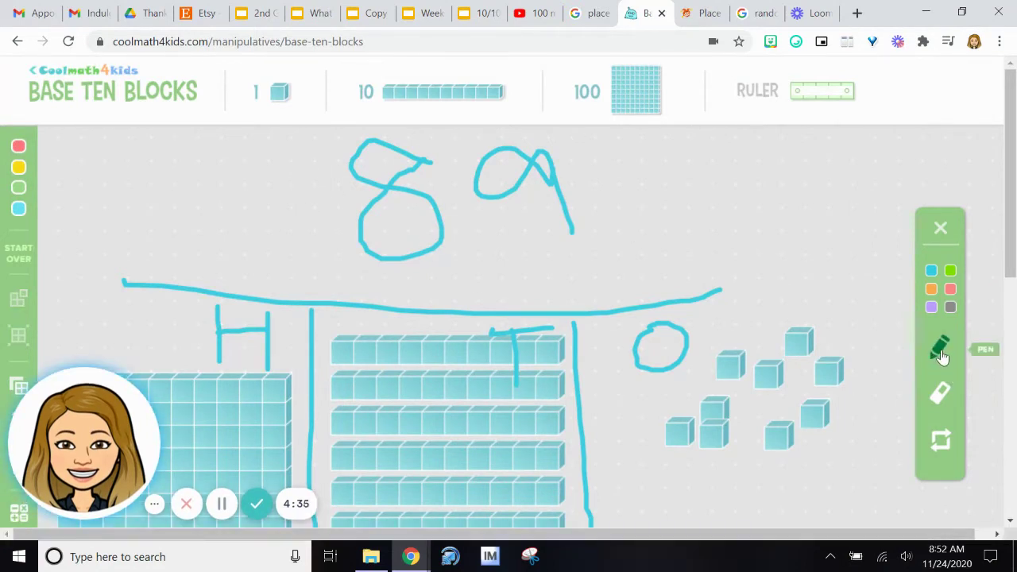
{"action": "left_click_drag", "start_coordinate": [299, 142], "coordinate": [297, 256]}
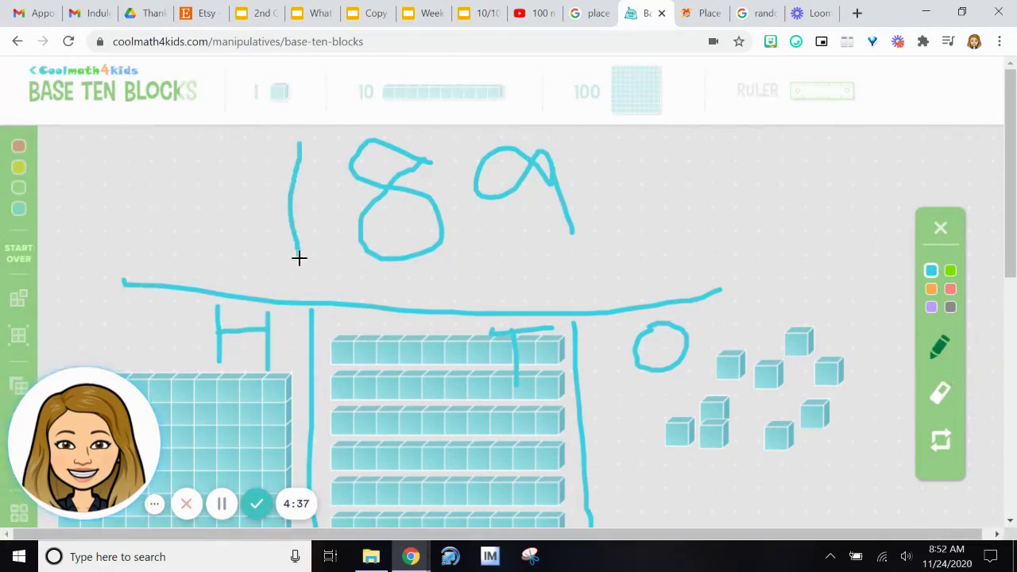
{"action": "left_click", "coordinate": [938, 232]}
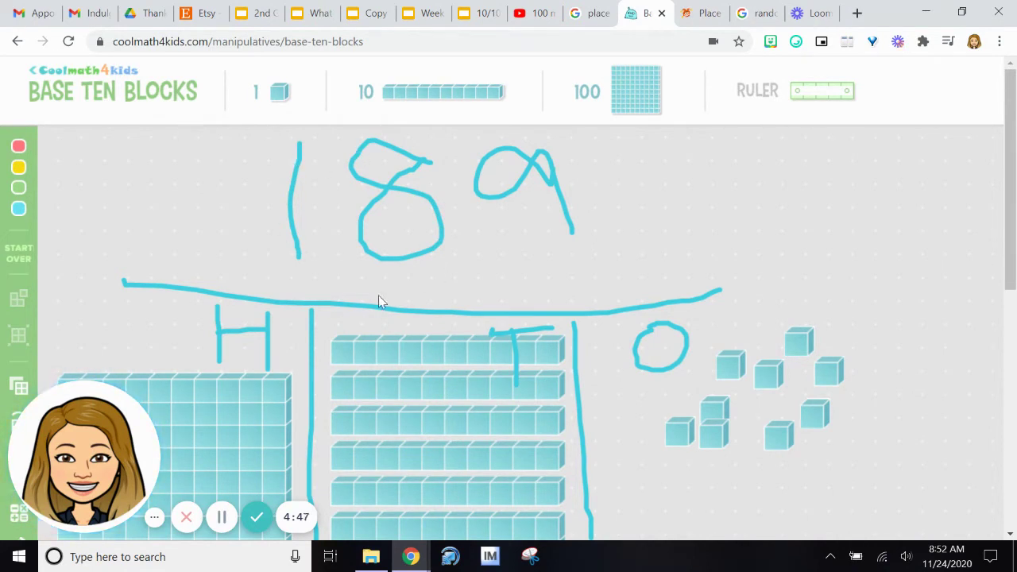
Delete the hundred flat with the trash button to show 100 less
{"action": "scroll", "coordinate": [291, 358], "scroll_direction": "down", "scroll_amount": 2}
{"action": "left_click", "coordinate": [234, 308]}
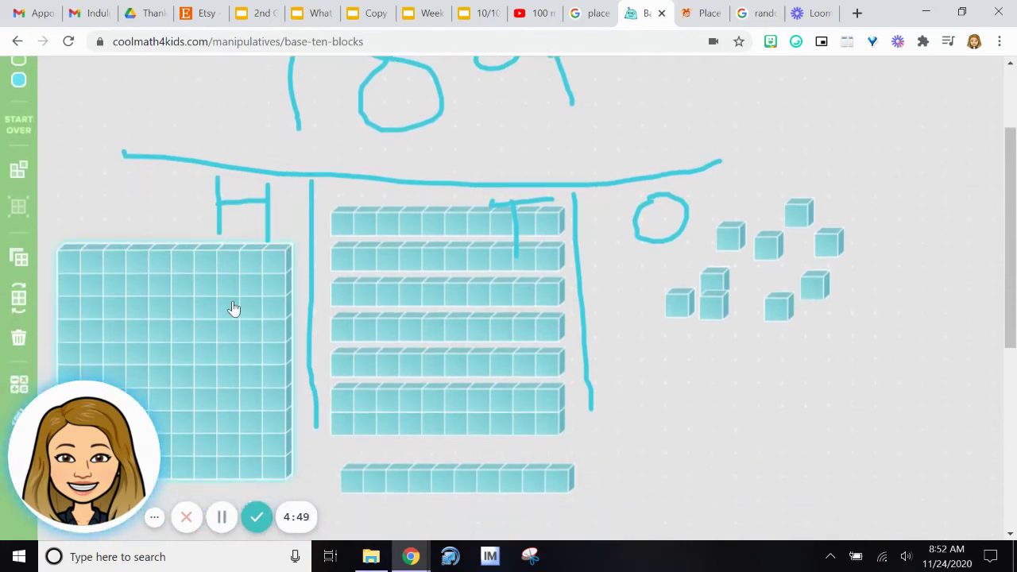
{"action": "left_click", "coordinate": [19, 337]}
{"action": "scroll", "coordinate": [681, 324], "scroll_direction": "up", "scroll_amount": 1}
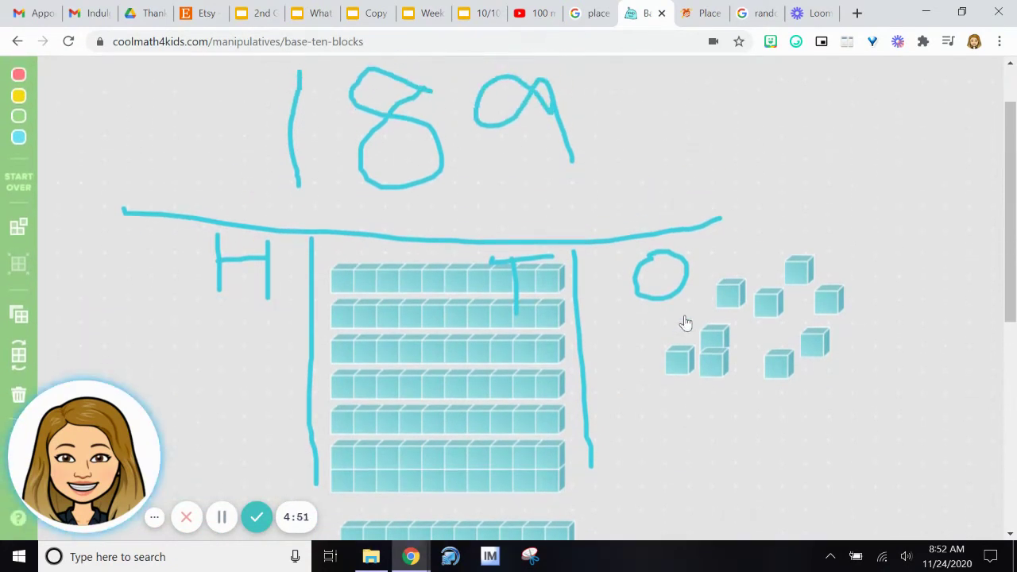
{"action": "scroll", "coordinate": [683, 324], "scroll_direction": "down", "scroll_amount": 2}
{"action": "scroll", "coordinate": [685, 324], "scroll_direction": "up", "scroll_amount": 2}
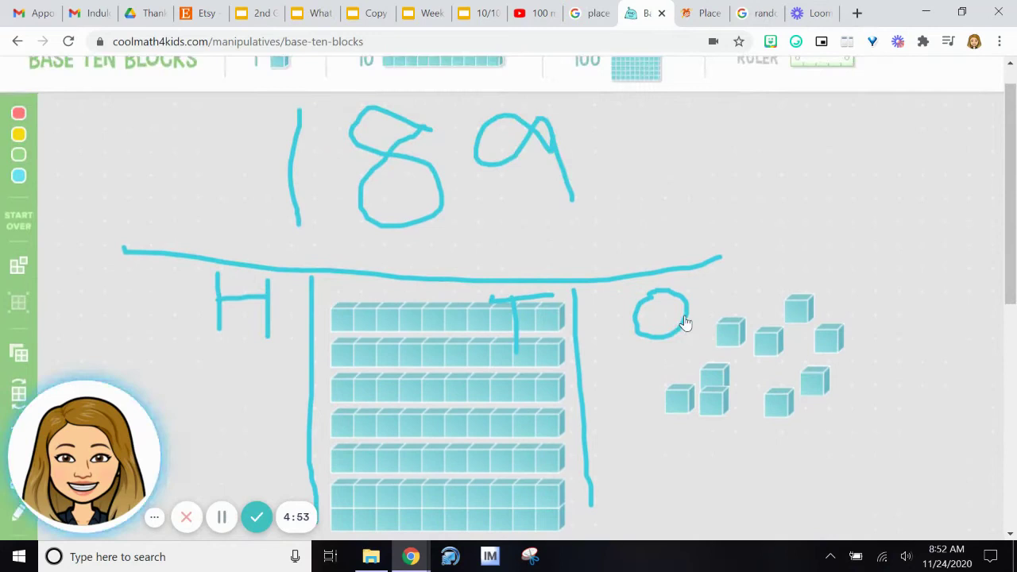
{"action": "scroll", "coordinate": [686, 323], "scroll_direction": "up", "scroll_amount": 1}
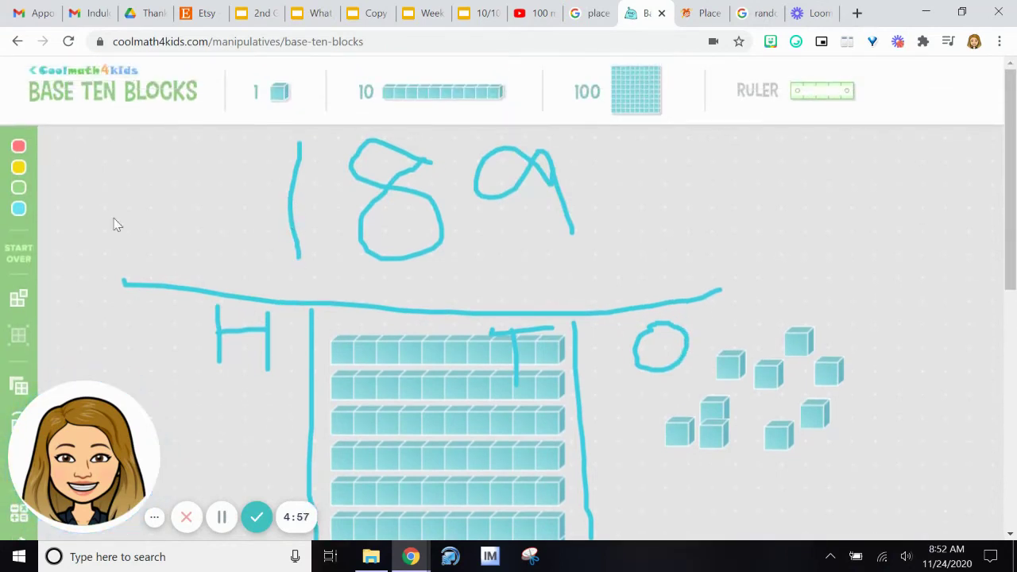
{"action": "scroll", "coordinate": [23, 272], "scroll_direction": "down", "scroll_amount": 2}
Erase the handwritten 1, then generate a new random number in Google: 271
{"action": "left_click", "coordinate": [22, 363]}
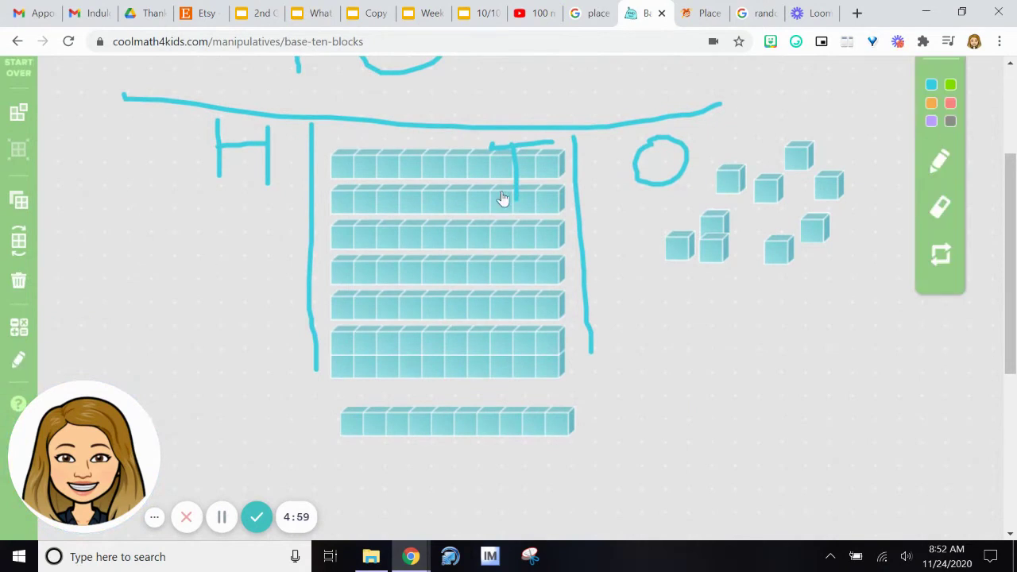
{"action": "scroll", "coordinate": [501, 197], "scroll_direction": "up", "scroll_amount": 2}
{"action": "left_click", "coordinate": [945, 393]}
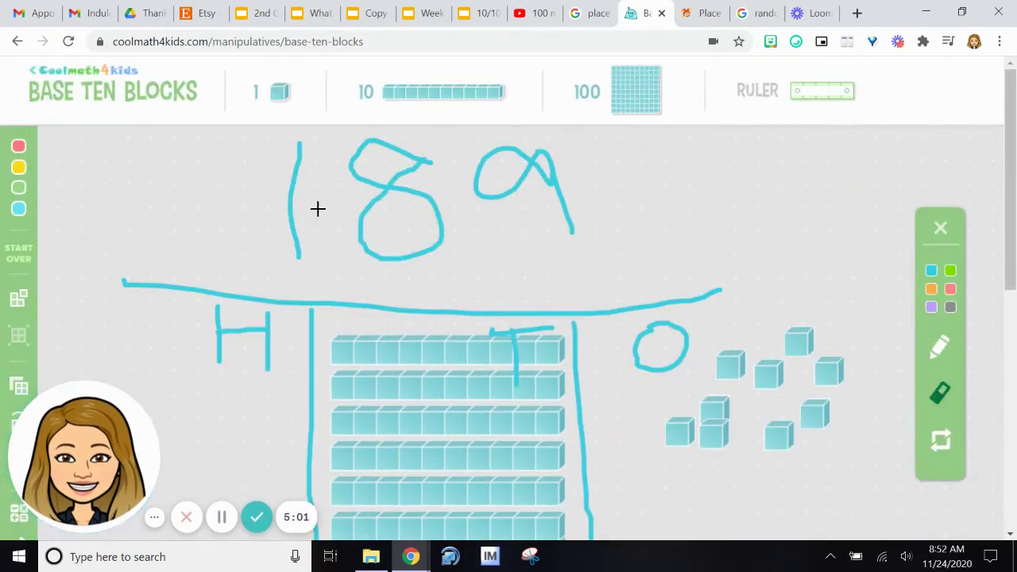
{"action": "left_click_drag", "start_coordinate": [318, 209], "coordinate": [289, 208]}
{"action": "left_click_drag", "start_coordinate": [300, 253], "coordinate": [295, 142]}
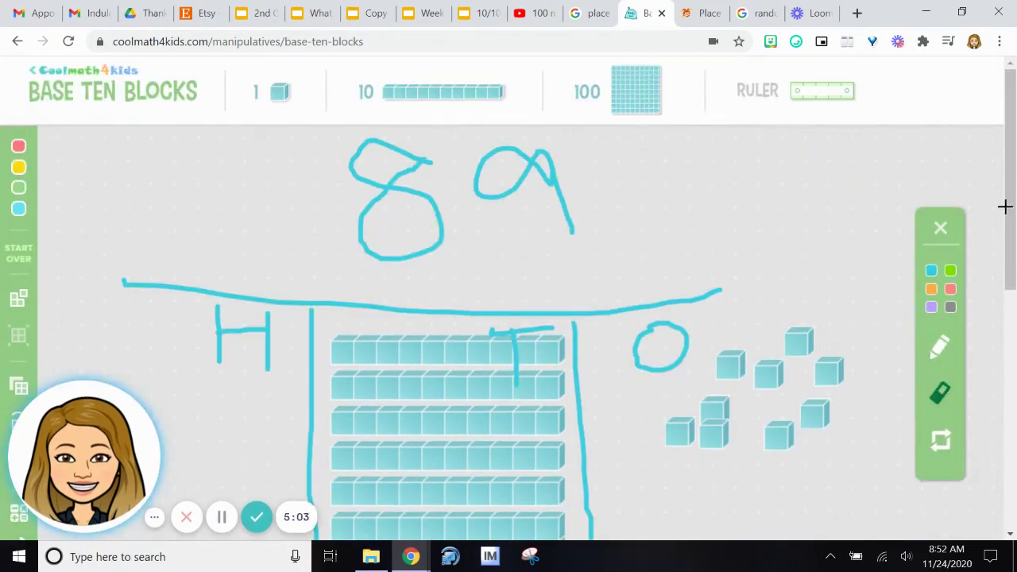
{"action": "left_click", "coordinate": [938, 229]}
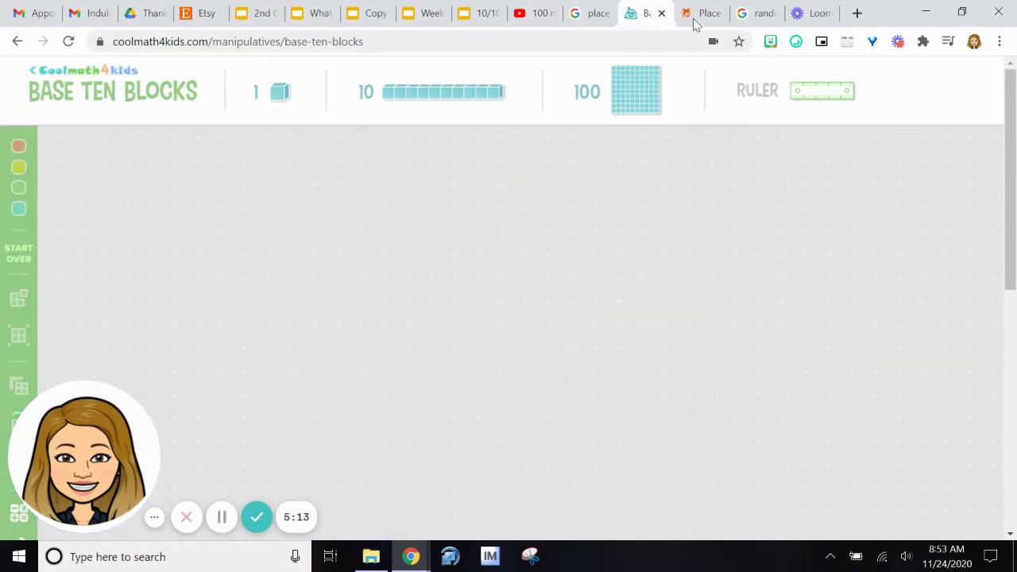
{"action": "left_click", "coordinate": [755, 13]}
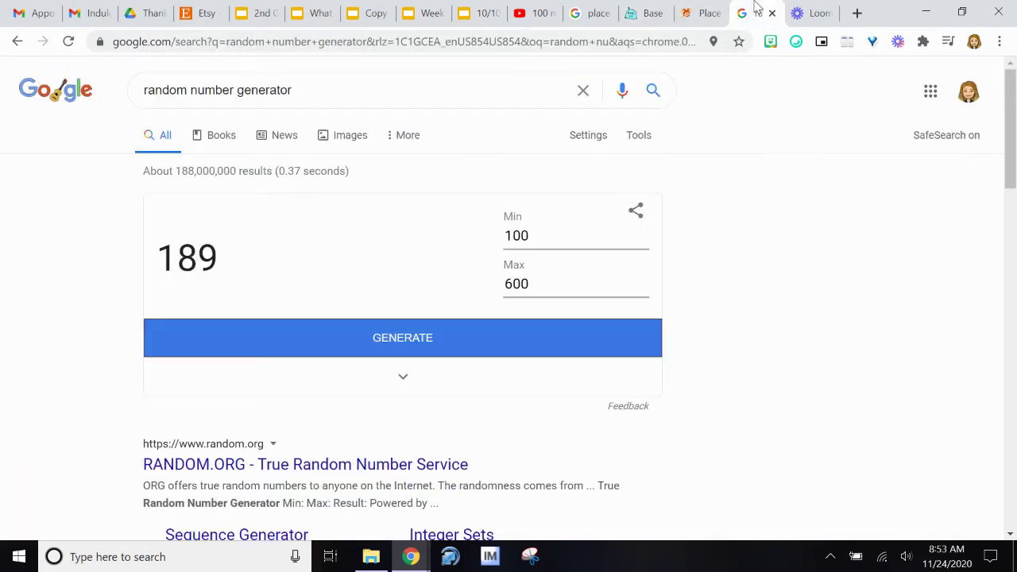
{"action": "left_click", "coordinate": [289, 331]}
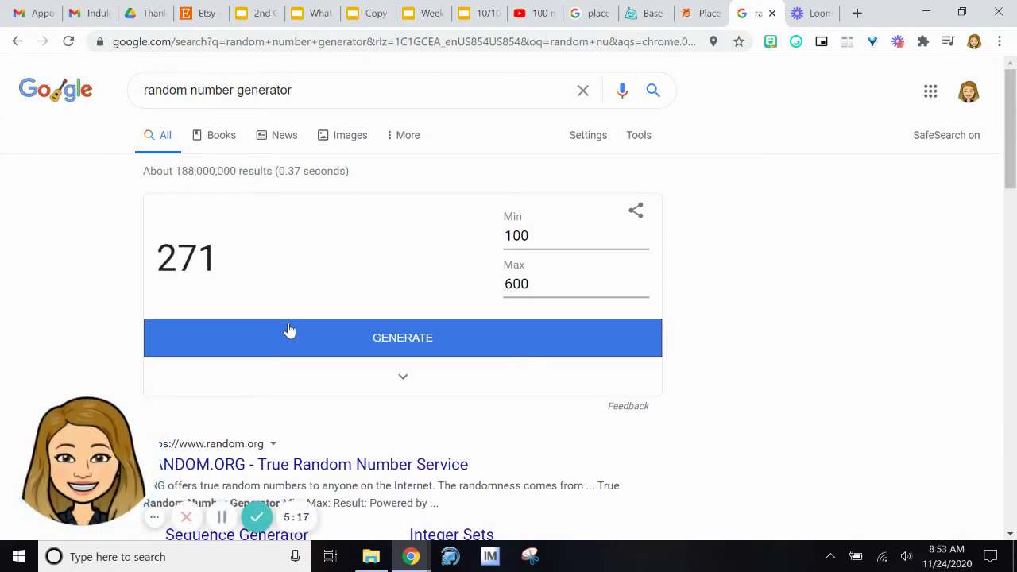
Replace digits 1, 8, 9 with 2, 7 and 1 in Hundreds, Tens and Ones
{"action": "left_click", "coordinate": [709, 8]}
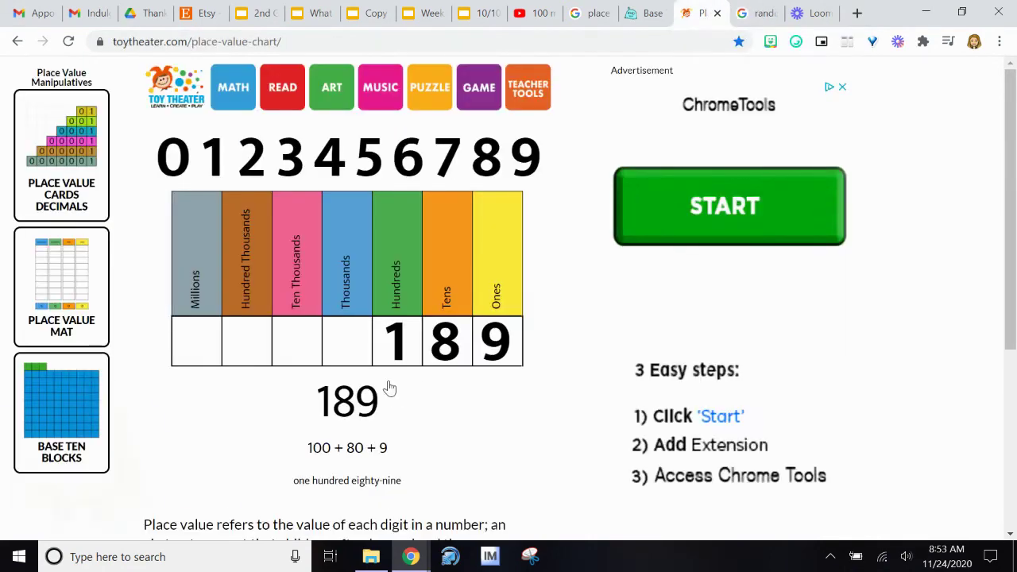
{"action": "left_click_drag", "start_coordinate": [393, 350], "coordinate": [444, 429]}
{"action": "left_click_drag", "start_coordinate": [449, 337], "coordinate": [463, 395]}
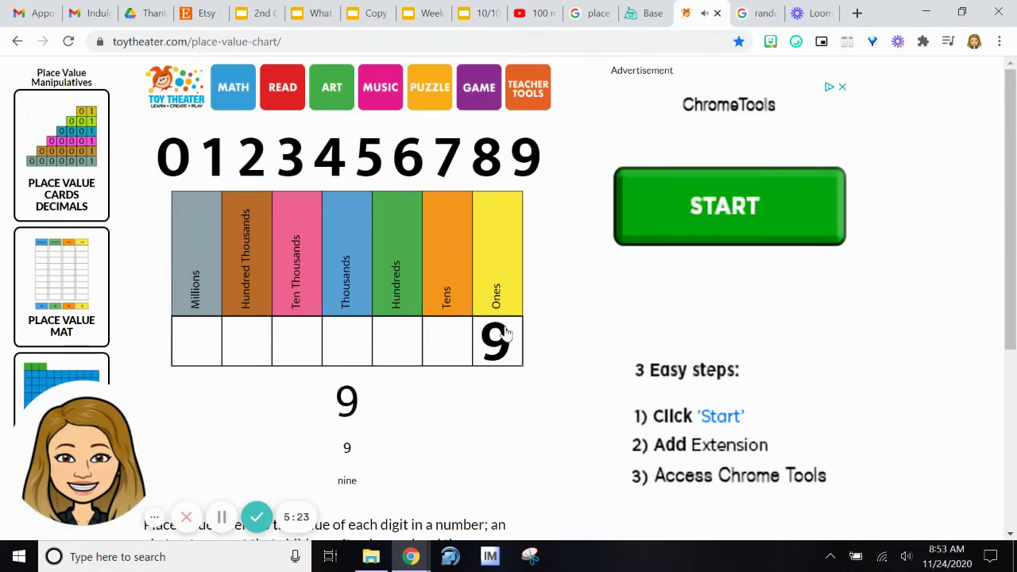
{"action": "left_click_drag", "start_coordinate": [499, 337], "coordinate": [488, 422]}
{"action": "left_click_drag", "start_coordinate": [261, 164], "coordinate": [412, 340]}
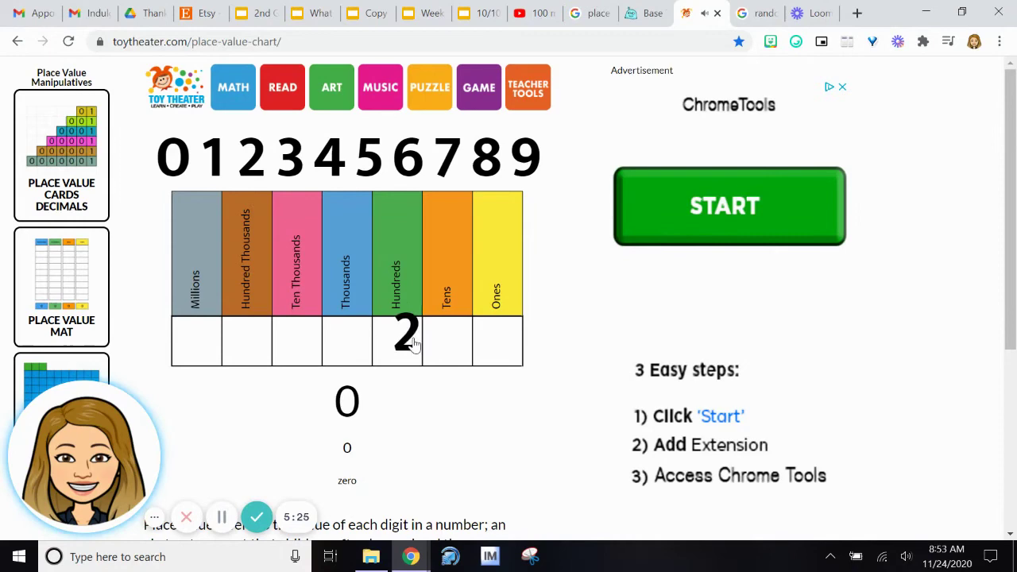
{"action": "mouse_move", "coordinate": [452, 157]}
{"action": "left_mouse_down"}
{"action": "mouse_move", "coordinate": [433, 341]}
{"action": "mouse_move", "coordinate": [448, 344]}
{"action": "left_mouse_up"}
{"action": "left_click_drag", "start_coordinate": [218, 171], "coordinate": [500, 347]}
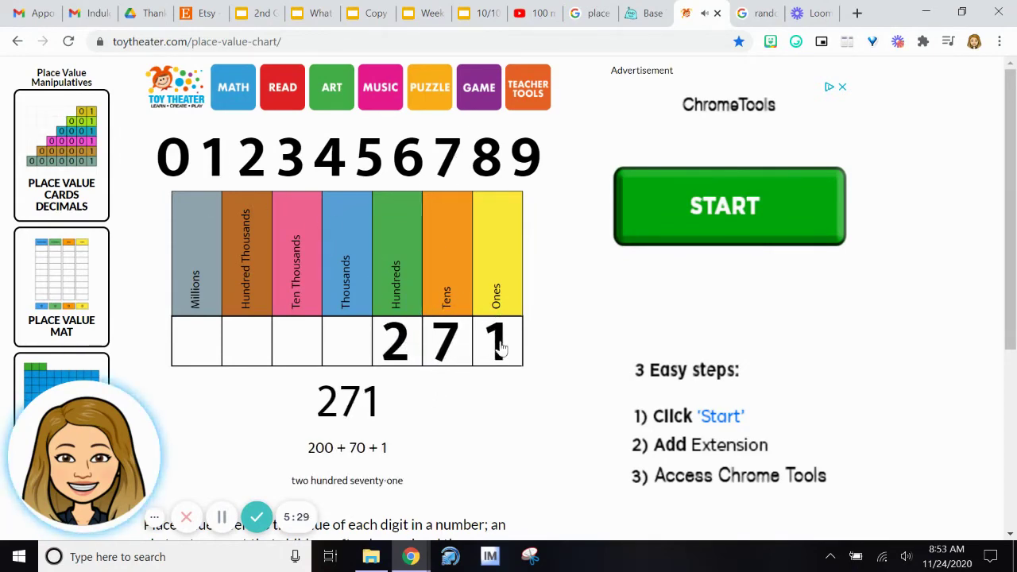
Place two hundred flats under the H column for 271
{"action": "left_click", "coordinate": [645, 8]}
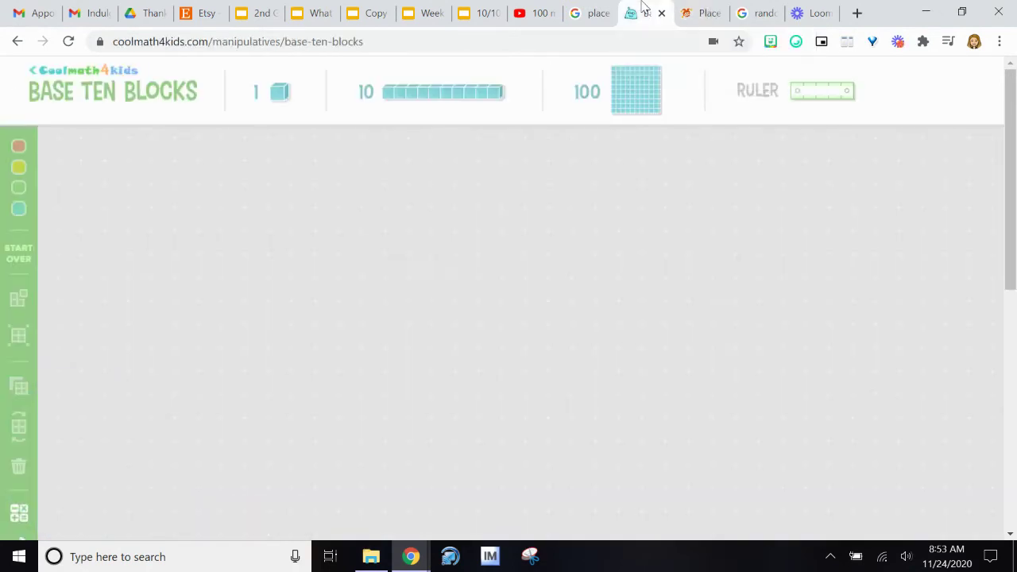
{"action": "scroll", "coordinate": [9, 265], "scroll_direction": "down", "scroll_amount": 3}
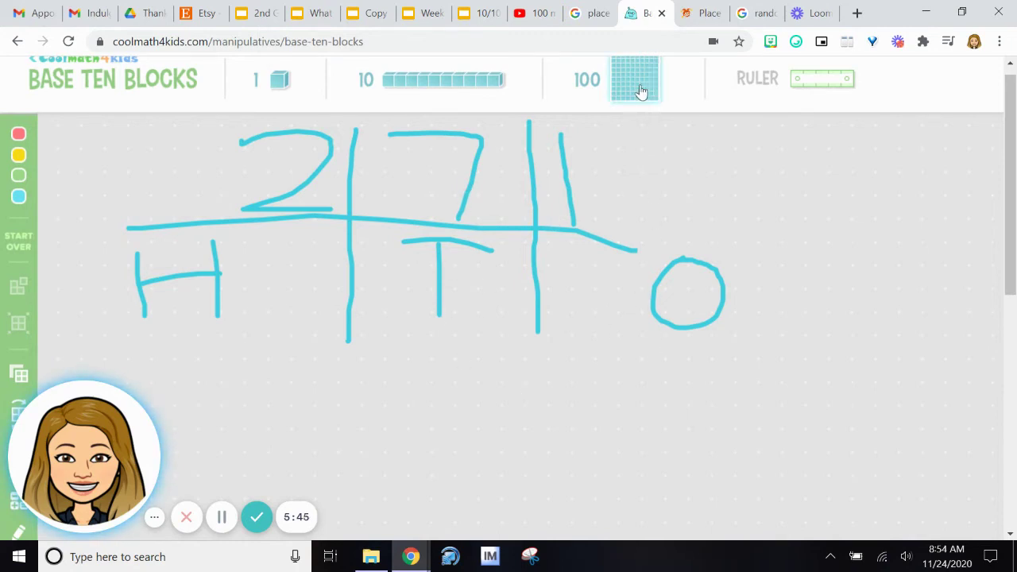
{"action": "mouse_move", "coordinate": [642, 90]}
{"action": "left_mouse_down"}
{"action": "mouse_move", "coordinate": [570, 125]}
{"action": "mouse_move", "coordinate": [175, 381]}
{"action": "left_mouse_up"}
{"action": "left_click_drag", "start_coordinate": [207, 284], "coordinate": [166, 461]}
{"action": "mouse_move", "coordinate": [640, 92]}
{"action": "left_mouse_down"}
{"action": "mouse_move", "coordinate": [310, 433]}
{"action": "mouse_move", "coordinate": [186, 453]}
{"action": "mouse_move", "coordinate": [215, 358]}
{"action": "mouse_move", "coordinate": [218, 419]}
{"action": "mouse_move", "coordinate": [197, 516]}
{"action": "left_mouse_up"}
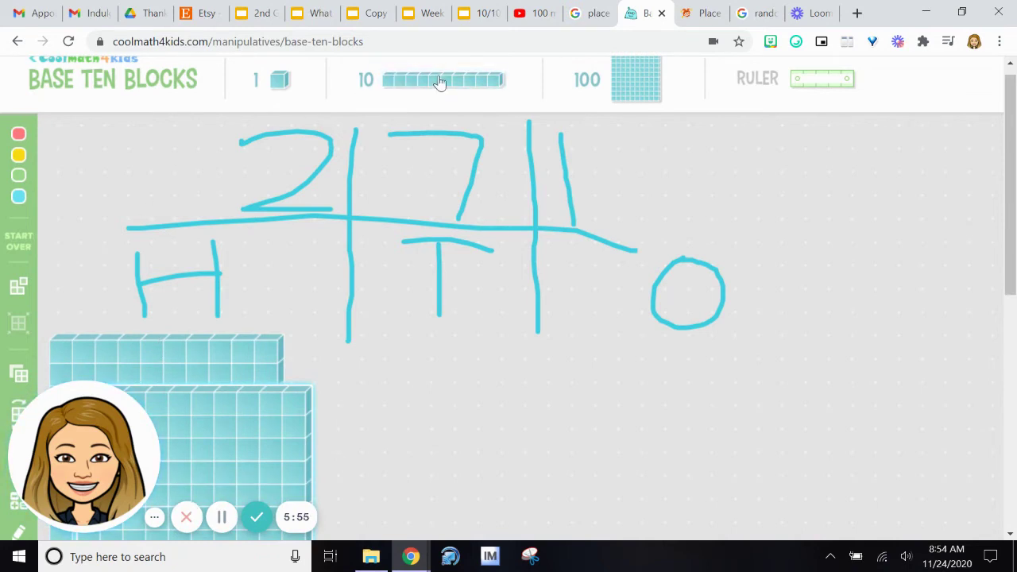
Stack seven ten-rods under the T column
{"action": "left_click_drag", "start_coordinate": [437, 82], "coordinate": [439, 328]}
{"action": "left_click_drag", "start_coordinate": [451, 95], "coordinate": [446, 369]}
{"action": "mouse_move", "coordinate": [447, 93]}
{"action": "left_mouse_down"}
{"action": "mouse_move", "coordinate": [458, 323]}
{"action": "mouse_move", "coordinate": [433, 397]}
{"action": "left_mouse_up"}
{"action": "left_click_drag", "start_coordinate": [447, 84], "coordinate": [445, 440]}
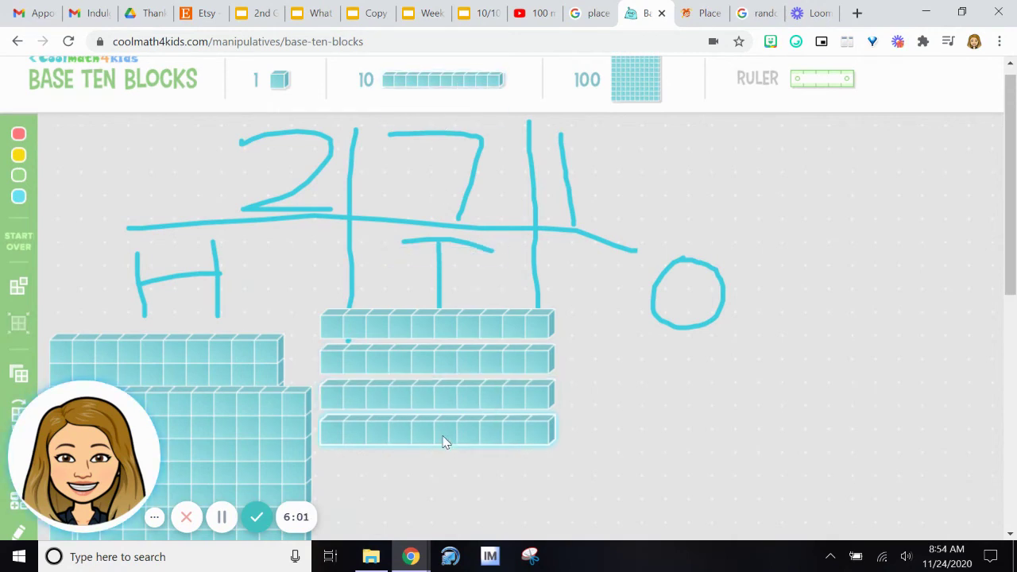
{"action": "left_click_drag", "start_coordinate": [448, 87], "coordinate": [440, 459]}
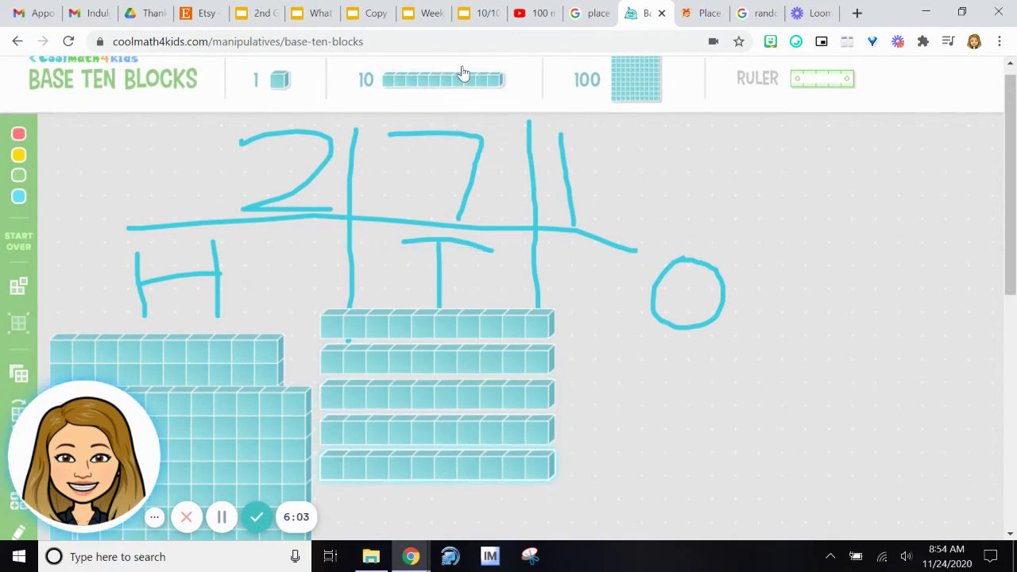
{"action": "mouse_move", "coordinate": [450, 84]}
{"action": "left_mouse_down"}
{"action": "mouse_move", "coordinate": [450, 437]}
{"action": "mouse_move", "coordinate": [432, 500]}
{"action": "left_mouse_up"}
{"action": "scroll", "coordinate": [431, 500], "scroll_direction": "down", "scroll_amount": 1}
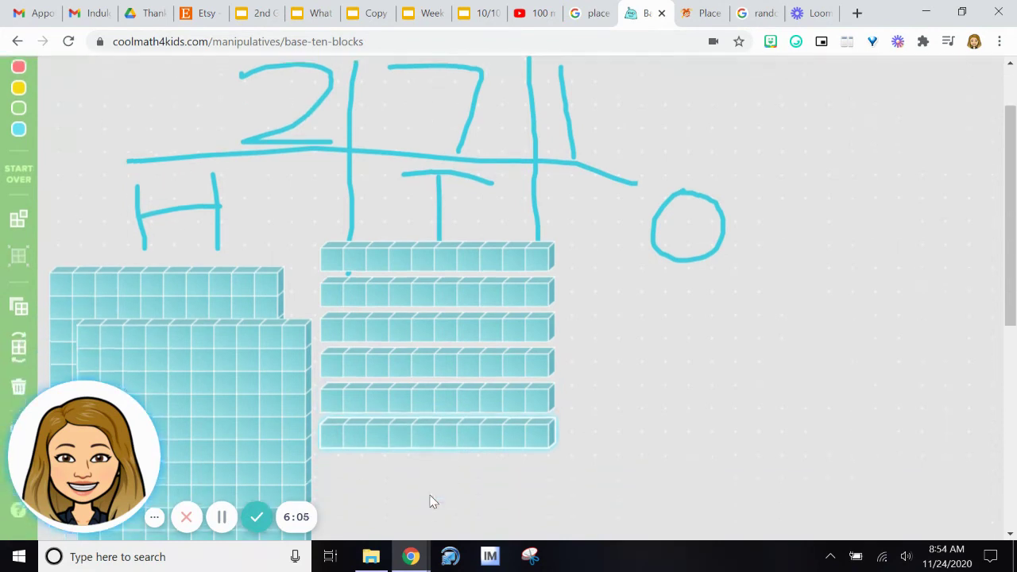
{"action": "scroll", "coordinate": [472, 220], "scroll_direction": "up", "scroll_amount": 1}
{"action": "left_click_drag", "start_coordinate": [437, 92], "coordinate": [426, 305]}
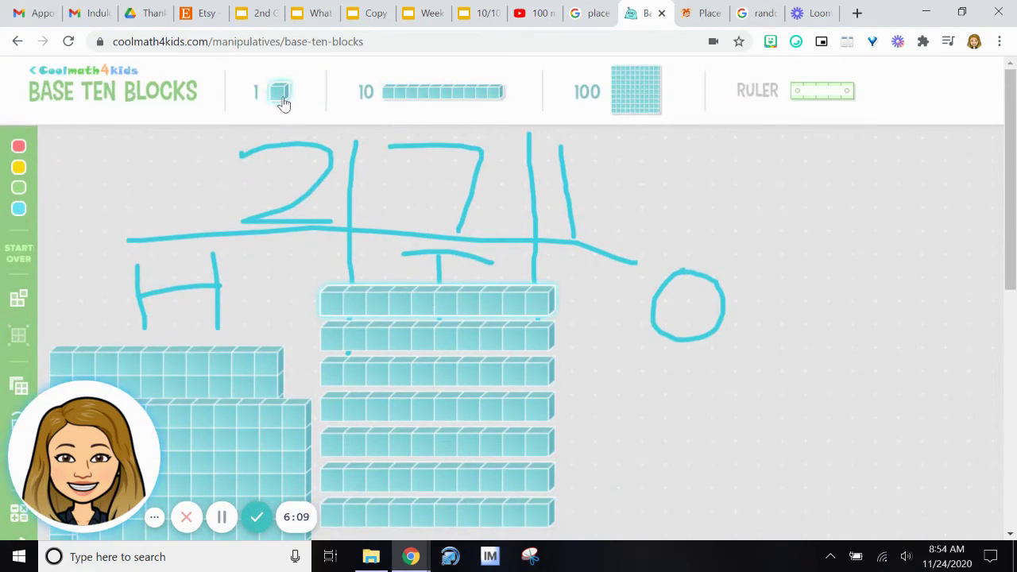
Place one unit cube under the ones circle
{"action": "left_click_drag", "start_coordinate": [279, 99], "coordinate": [711, 405]}
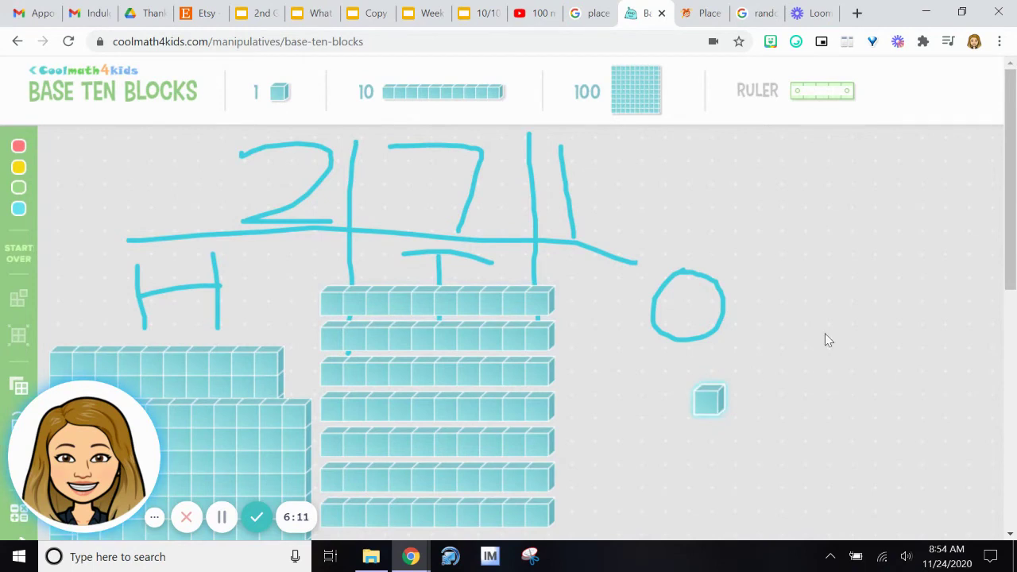
{"action": "scroll", "coordinate": [824, 340], "scroll_direction": "down", "scroll_amount": 2}
{"action": "scroll", "coordinate": [825, 340], "scroll_direction": "up", "scroll_amount": 1}
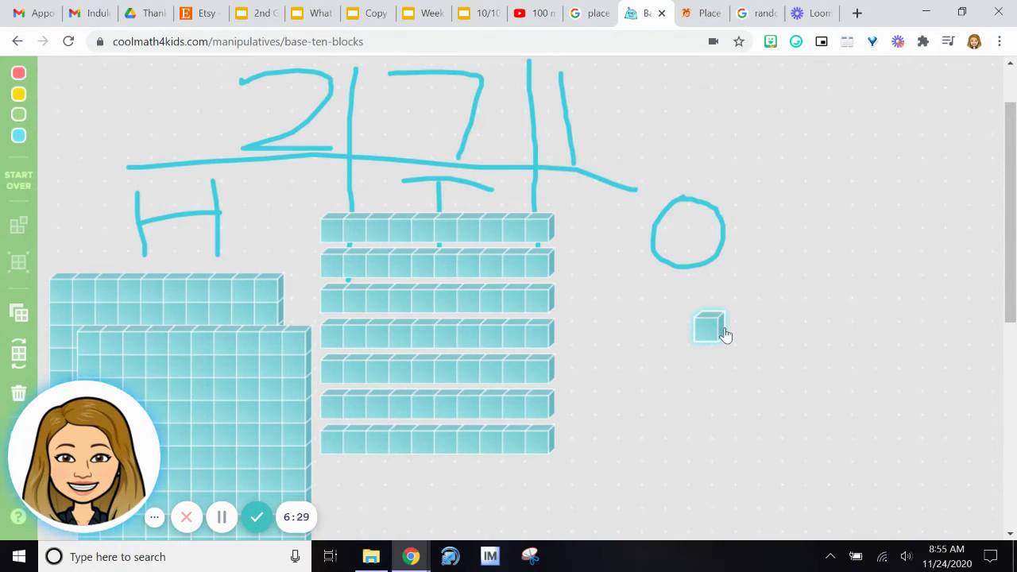
{"action": "scroll", "coordinate": [724, 334], "scroll_direction": "up", "scroll_amount": 2}
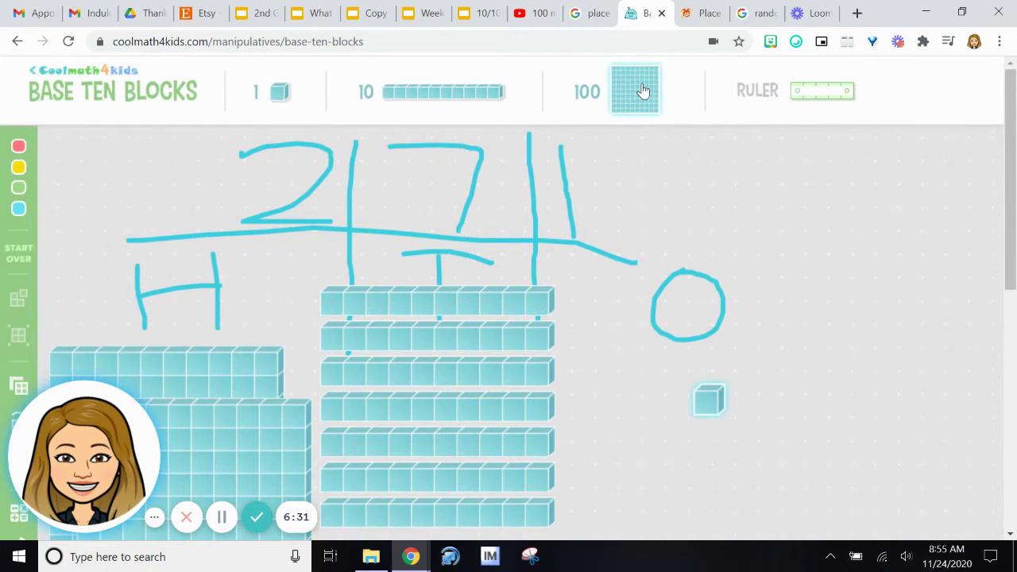
Add a third hundred flat under H so the blocks model 371
{"action": "left_click_drag", "start_coordinate": [643, 92], "coordinate": [204, 460]}
{"action": "scroll", "coordinate": [309, 289], "scroll_direction": "down", "scroll_amount": 3}
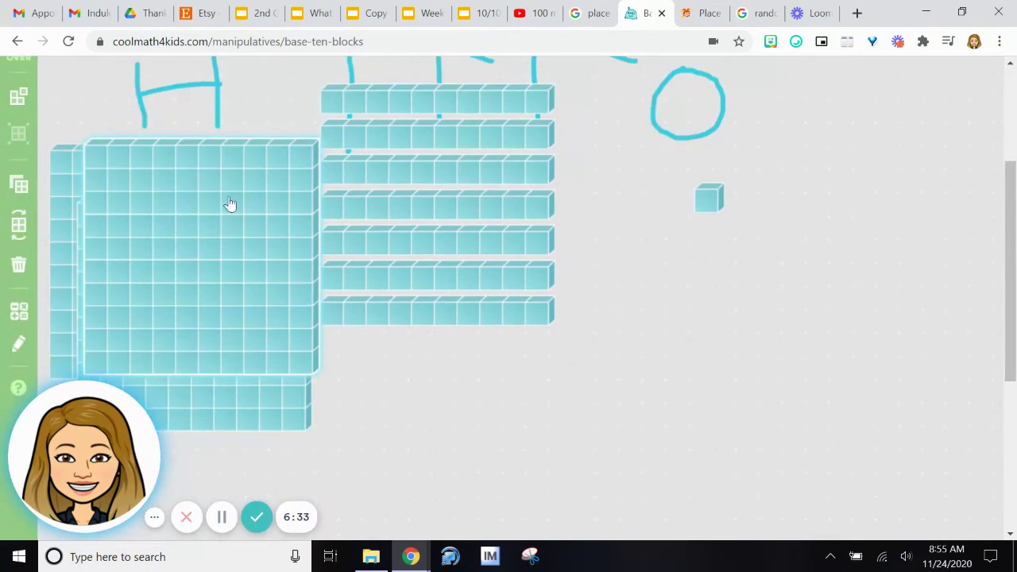
{"action": "left_click_drag", "start_coordinate": [229, 205], "coordinate": [209, 381]}
{"action": "scroll", "coordinate": [211, 379], "scroll_direction": "up", "scroll_amount": 2}
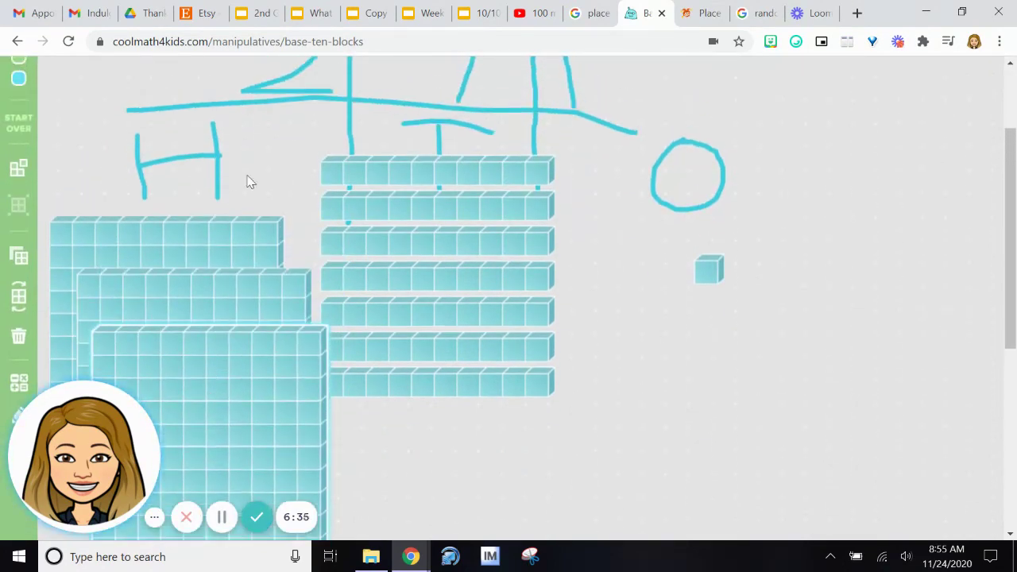
{"action": "scroll", "coordinate": [278, 390], "scroll_direction": "up", "scroll_amount": 3}
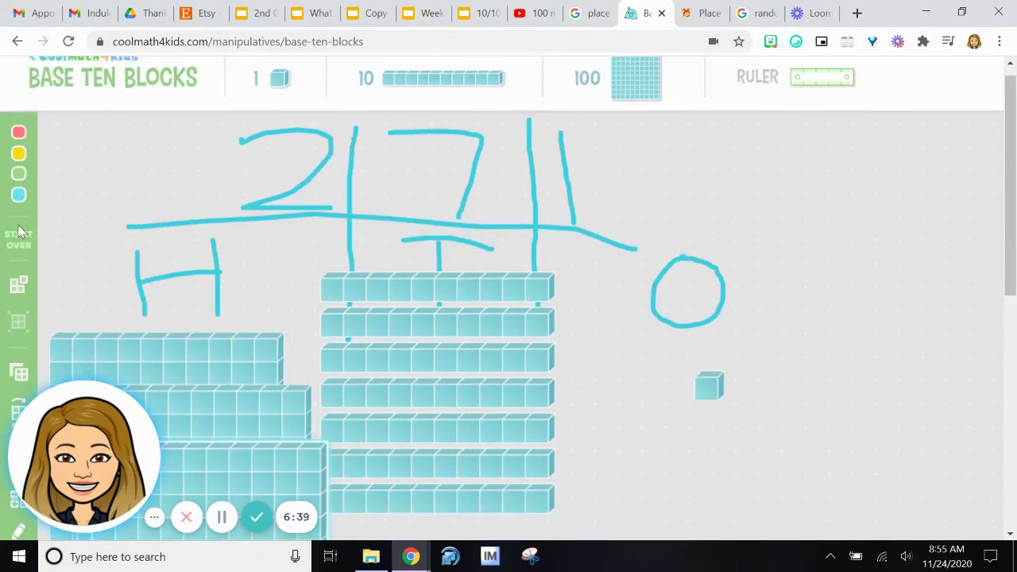
{"action": "scroll", "coordinate": [204, 227], "scroll_direction": "down", "scroll_amount": 3}
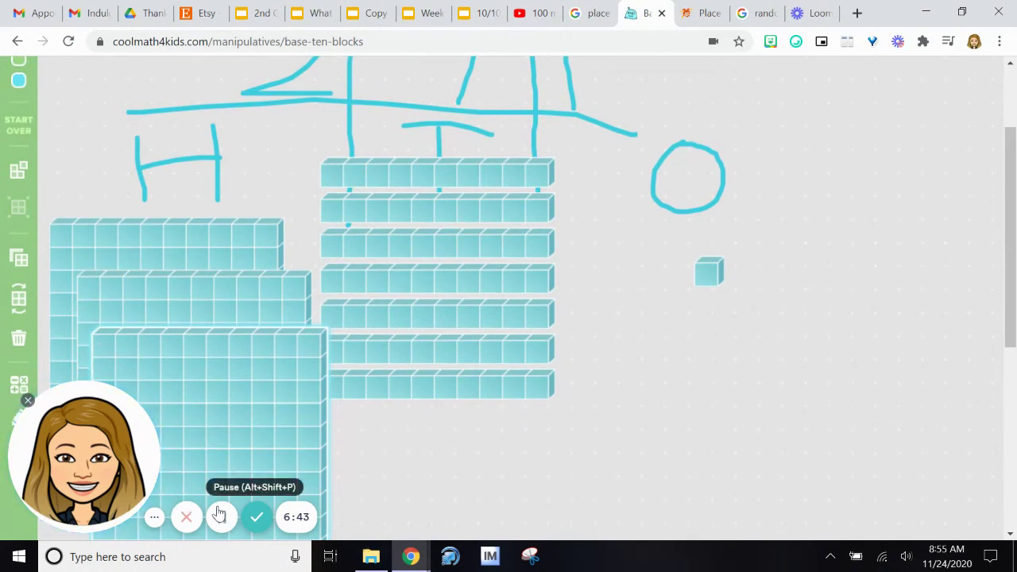
Erase the handwritten 3 in the hundreds place and redraw it as 2
{"action": "left_click", "coordinate": [226, 511]}
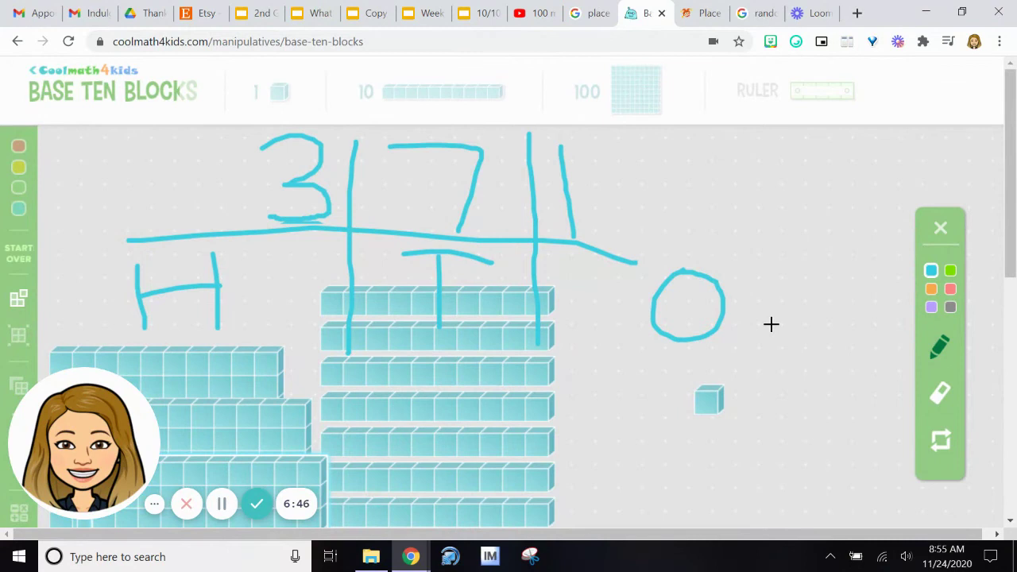
{"action": "left_click", "coordinate": [943, 397]}
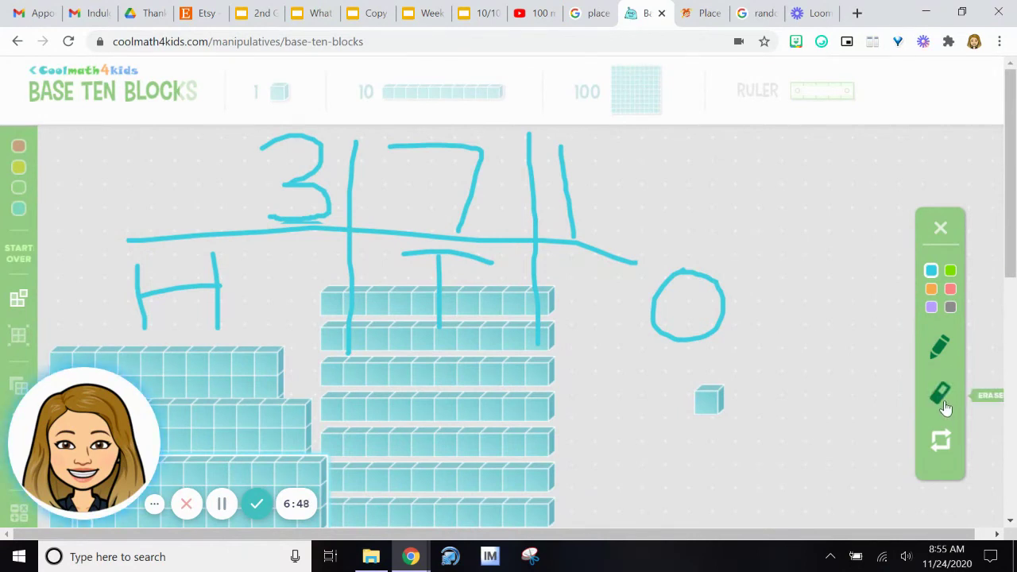
{"action": "mouse_move", "coordinate": [266, 154]}
{"action": "left_mouse_down"}
{"action": "mouse_move", "coordinate": [303, 134]}
{"action": "mouse_move", "coordinate": [295, 188]}
{"action": "mouse_move", "coordinate": [323, 209]}
{"action": "mouse_move", "coordinate": [263, 211]}
{"action": "left_mouse_up"}
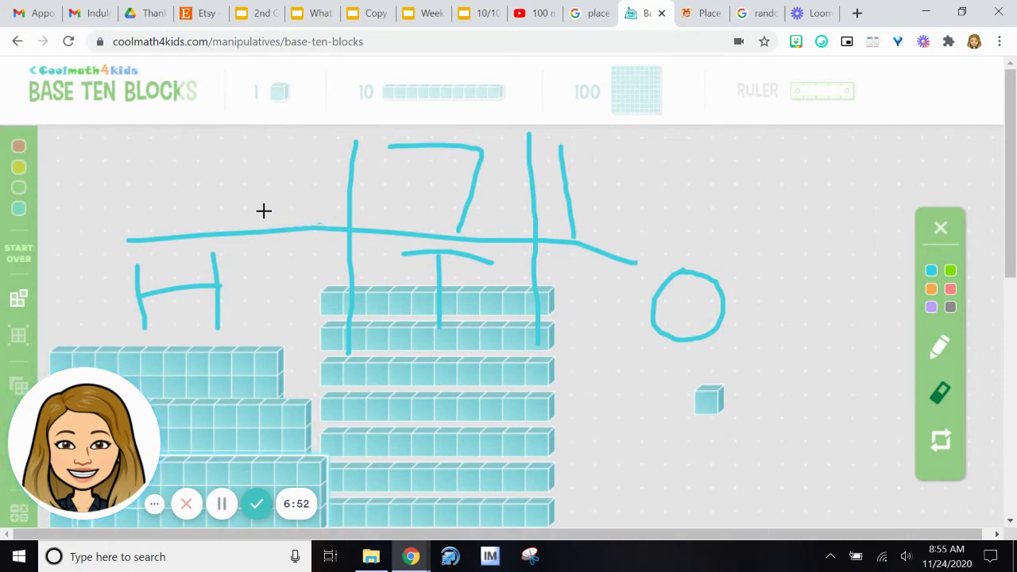
{"action": "left_click", "coordinate": [944, 356]}
{"action": "mouse_move", "coordinate": [255, 170]}
{"action": "left_mouse_down"}
{"action": "mouse_move", "coordinate": [254, 201]}
{"action": "mouse_move", "coordinate": [308, 210]}
{"action": "left_mouse_up"}
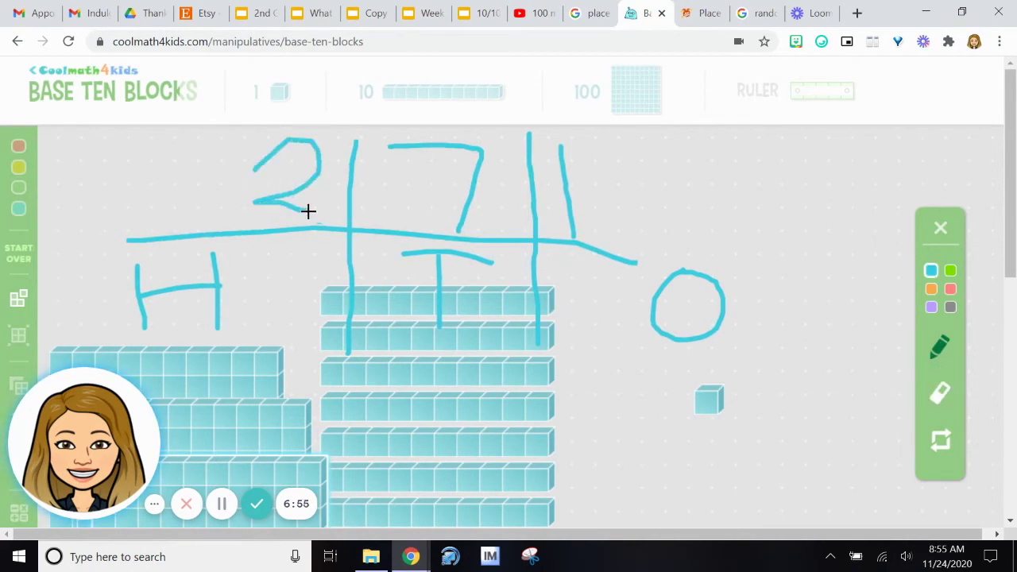
{"action": "scroll", "coordinate": [453, 254], "scroll_direction": "down", "scroll_amount": 3}
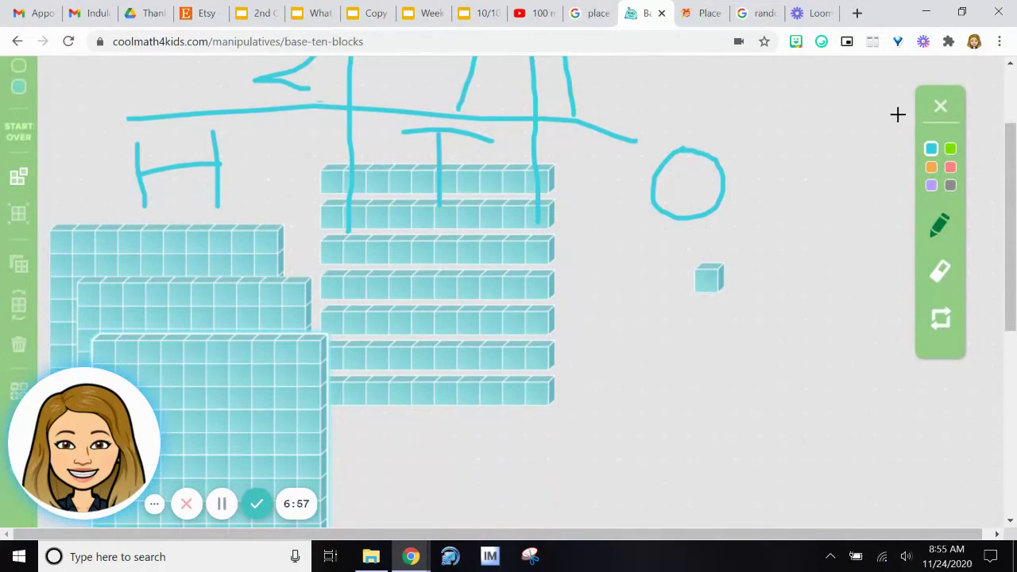
{"action": "left_click", "coordinate": [942, 110]}
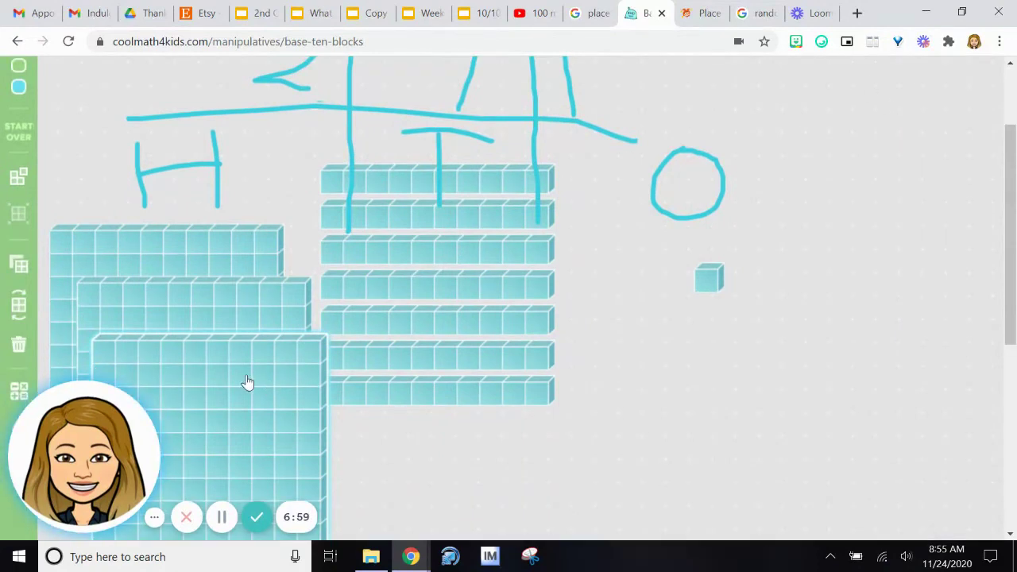
Delete the extra hundred flat, then select the front hundred flat
{"action": "left_click", "coordinate": [8, 348]}
{"action": "scroll", "coordinate": [373, 334], "scroll_direction": "up", "scroll_amount": 3}
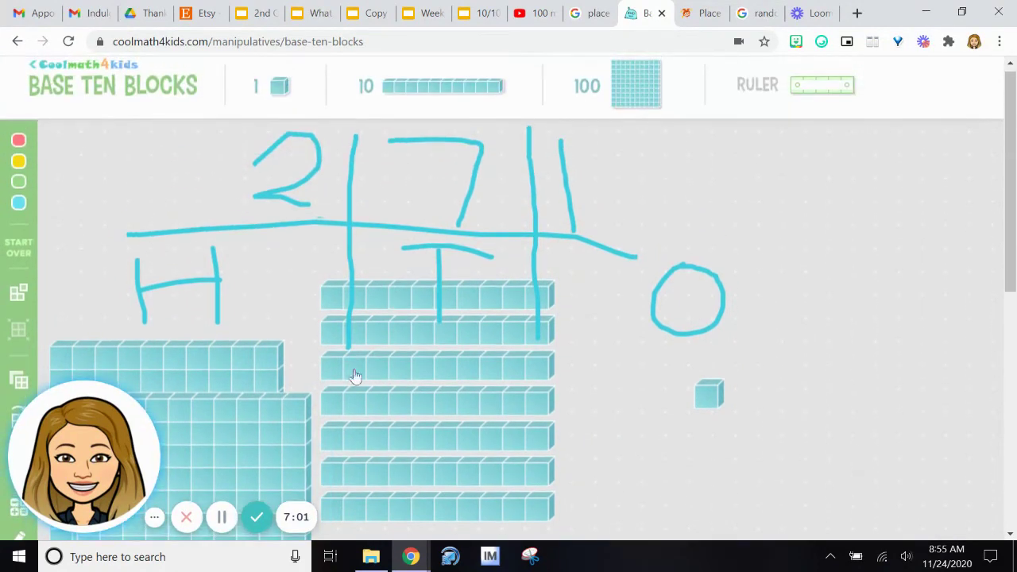
{"action": "scroll", "coordinate": [141, 315], "scroll_direction": "down", "scroll_amount": 1}
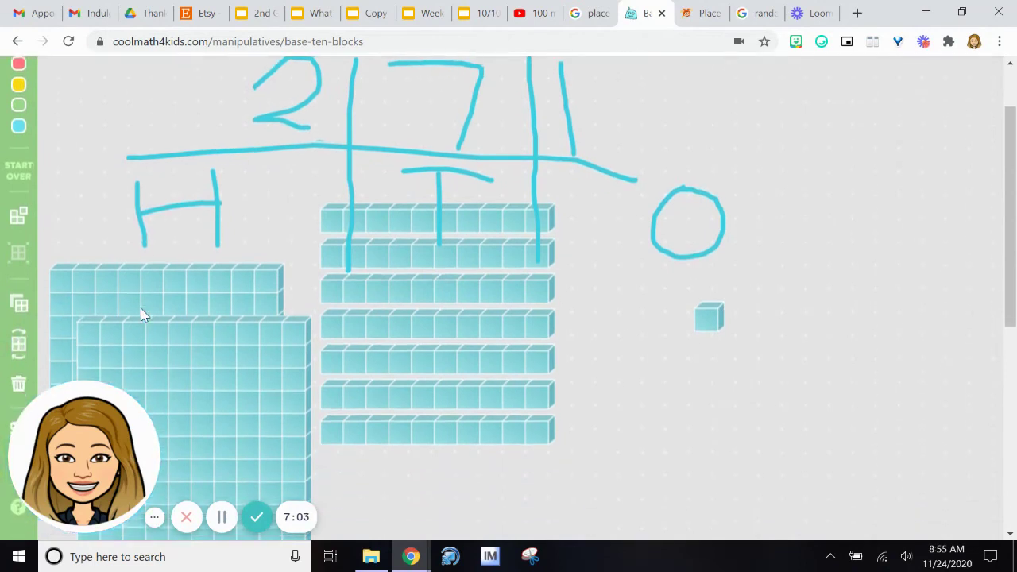
{"action": "left_click", "coordinate": [225, 357]}
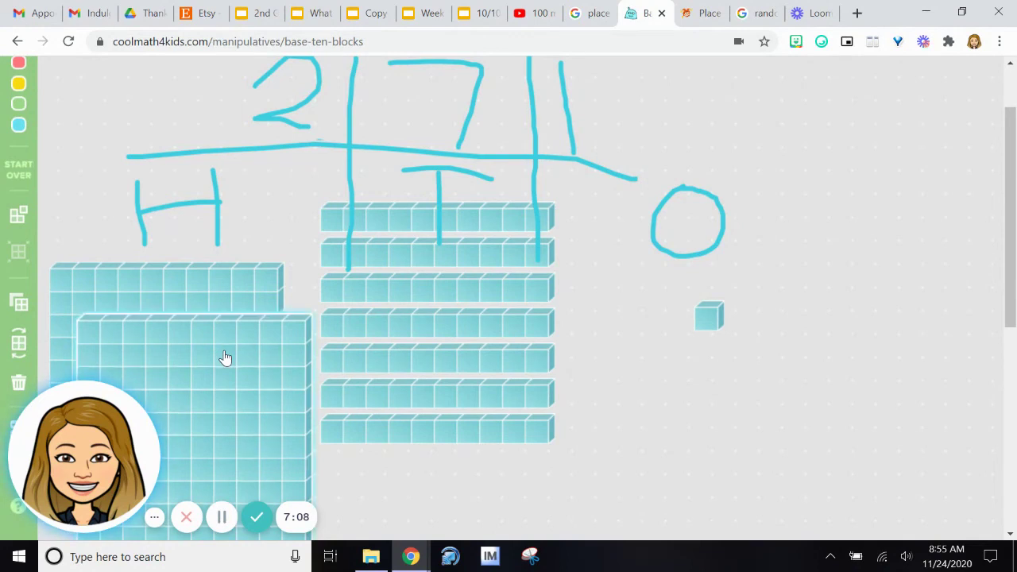
Delete the selected hundred flat and rewrite the hundreds digit as 1, showing 171
{"action": "left_click", "coordinate": [19, 384]}
{"action": "scroll", "coordinate": [308, 279], "scroll_direction": "up", "scroll_amount": 2}
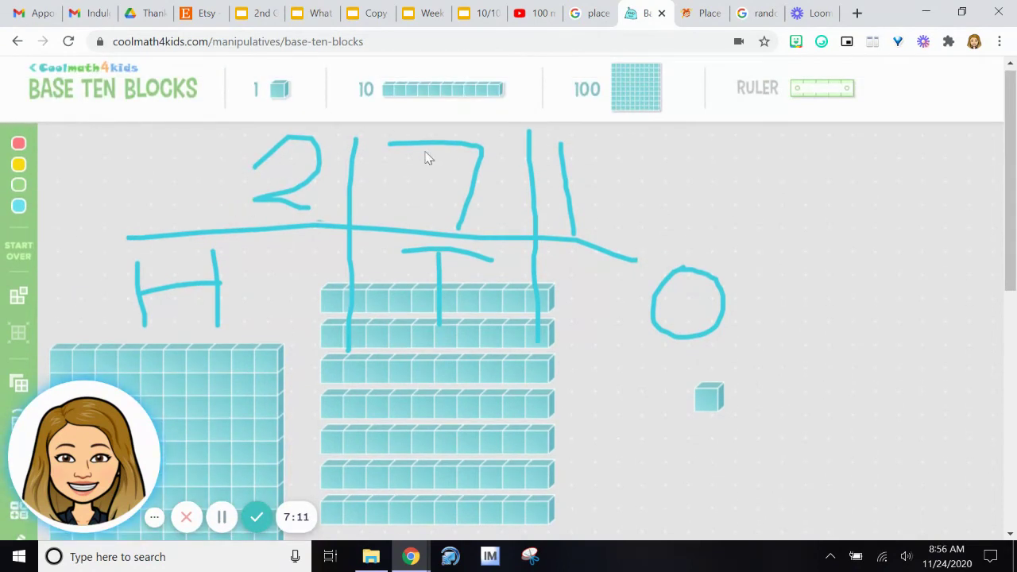
{"action": "left_click", "coordinate": [221, 504]}
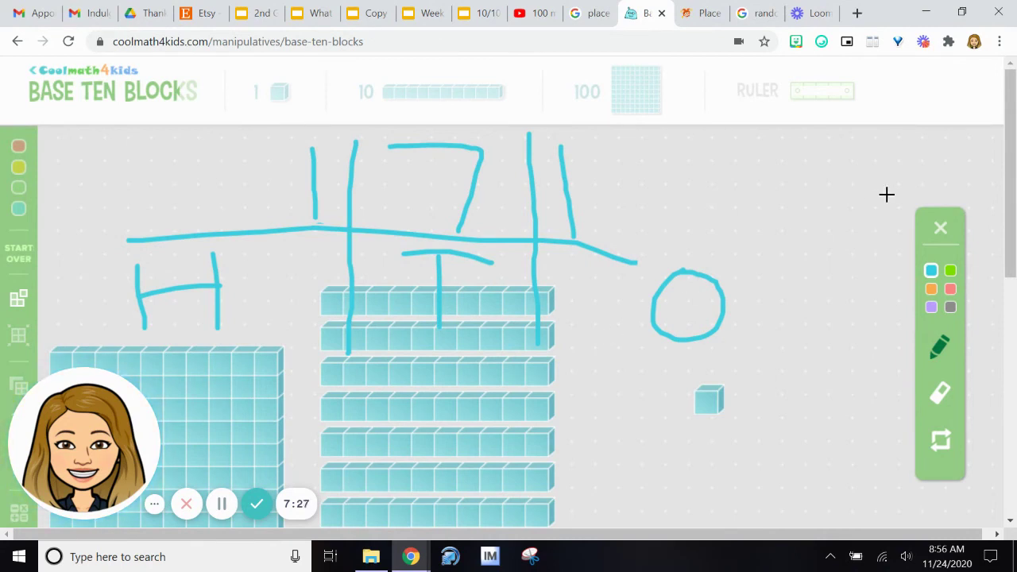
{"action": "left_click", "coordinate": [940, 230]}
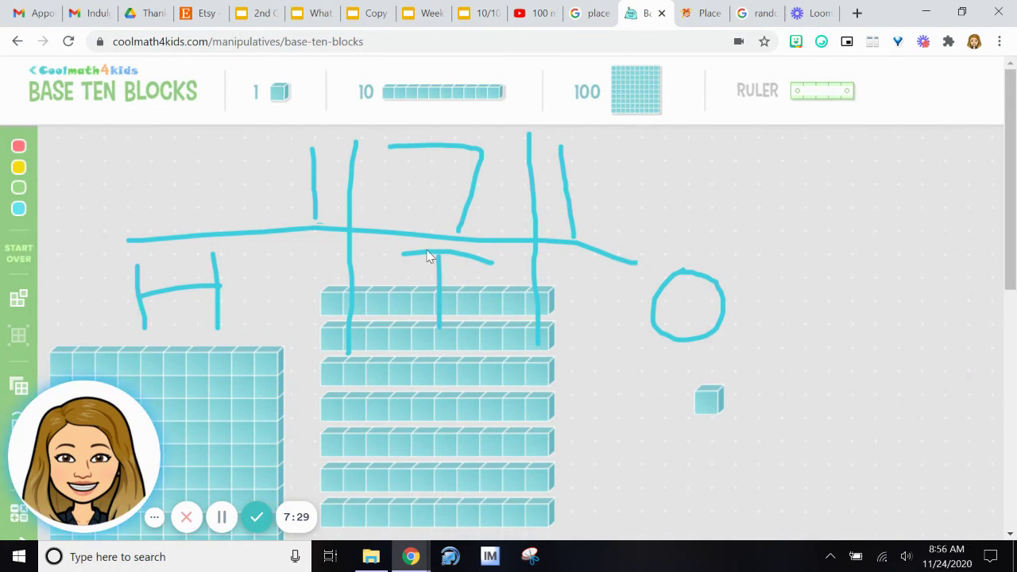
{"action": "scroll", "coordinate": [429, 256], "scroll_direction": "down", "scroll_amount": 1}
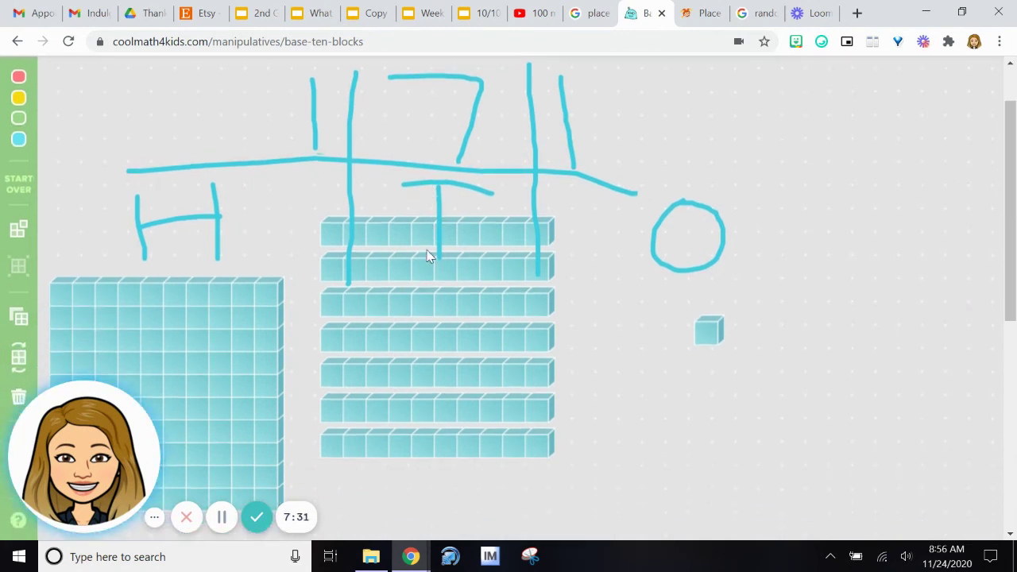
Drag a new ten-rod from the 10 tile onto the top of the tens stack
{"action": "scroll", "coordinate": [451, 223], "scroll_direction": "up", "scroll_amount": 1}
{"action": "left_click_drag", "start_coordinate": [449, 103], "coordinate": [442, 271]}
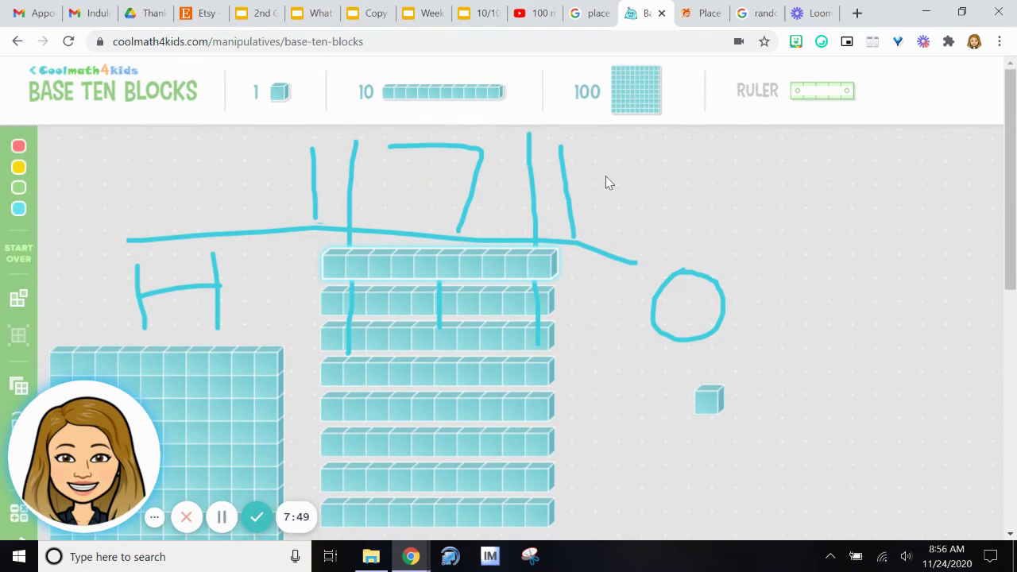
{"action": "scroll", "coordinate": [84, 192], "scroll_direction": "down", "scroll_amount": 1}
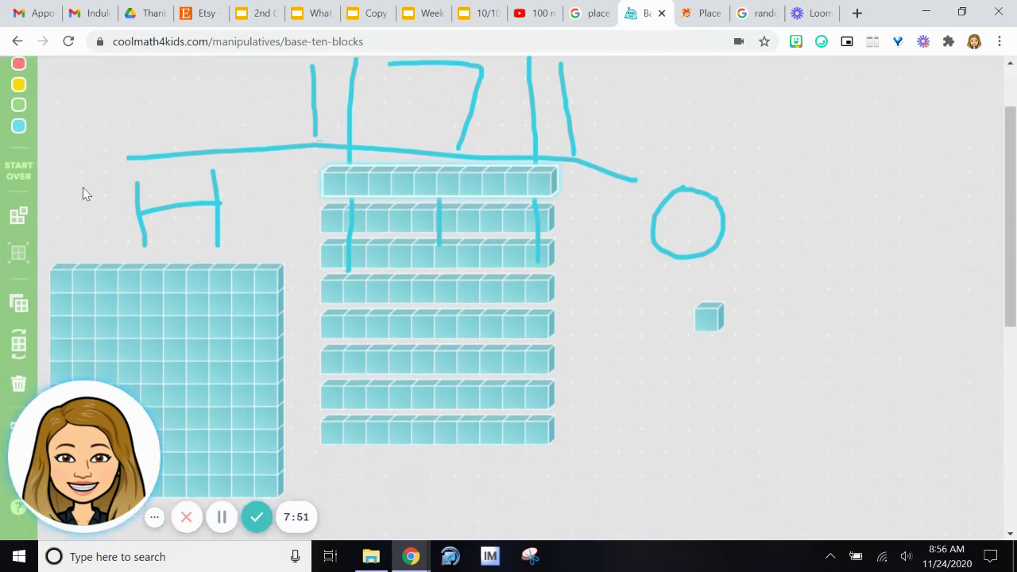
Delete the added top ten-rod and the bottom ten-rod, leaving six rods to model 161
{"action": "left_click", "coordinate": [17, 383]}
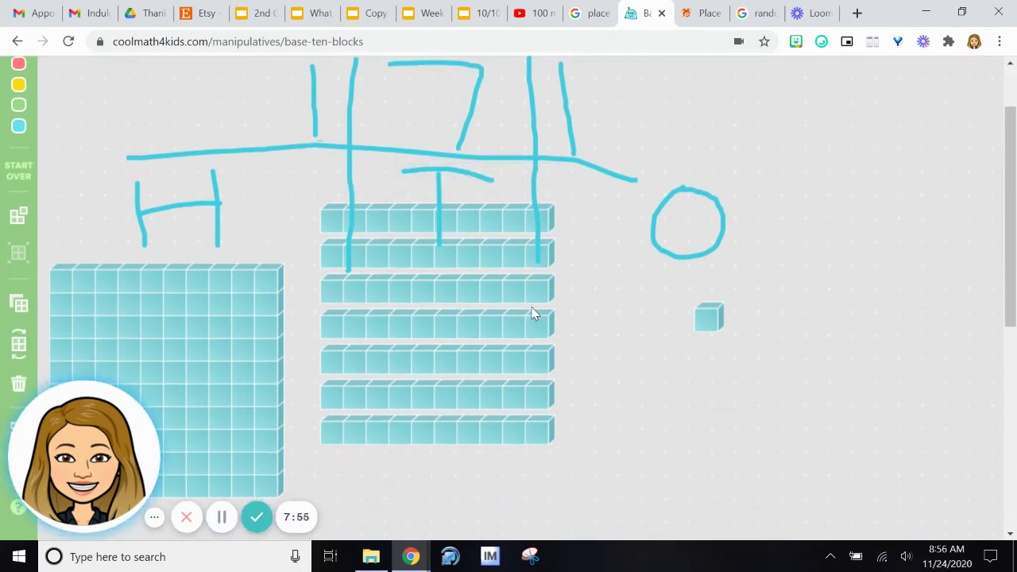
{"action": "left_click", "coordinate": [354, 428]}
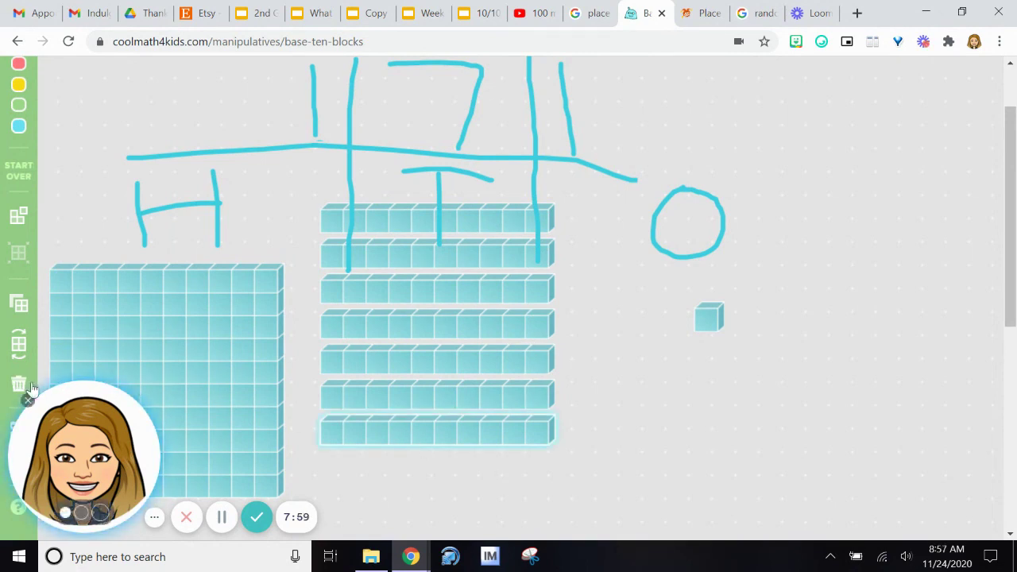
{"action": "scroll", "coordinate": [40, 357], "scroll_direction": "down", "scroll_amount": 2}
{"action": "left_click", "coordinate": [19, 248]}
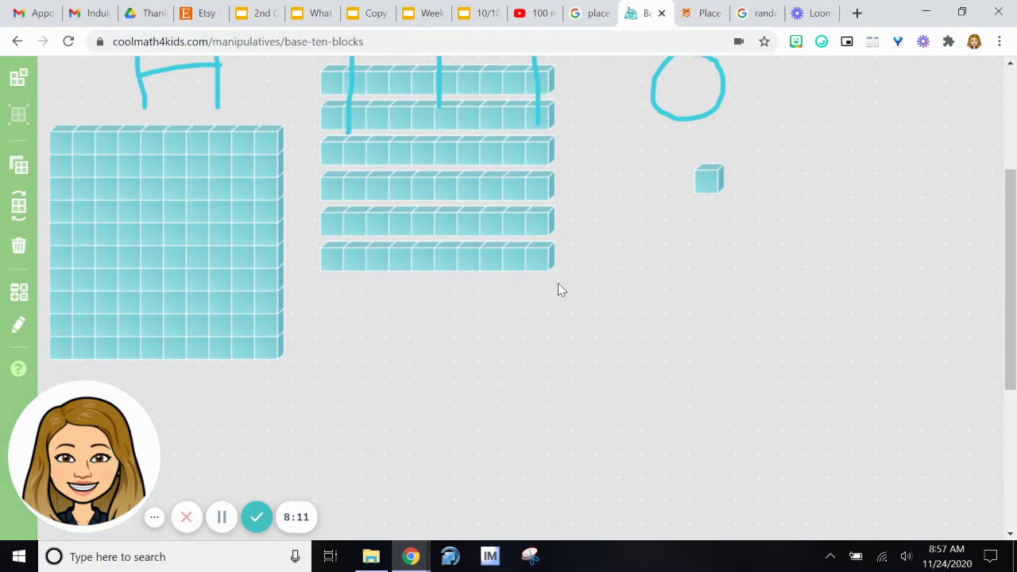
{"action": "scroll", "coordinate": [558, 289], "scroll_direction": "up", "scroll_amount": 1}
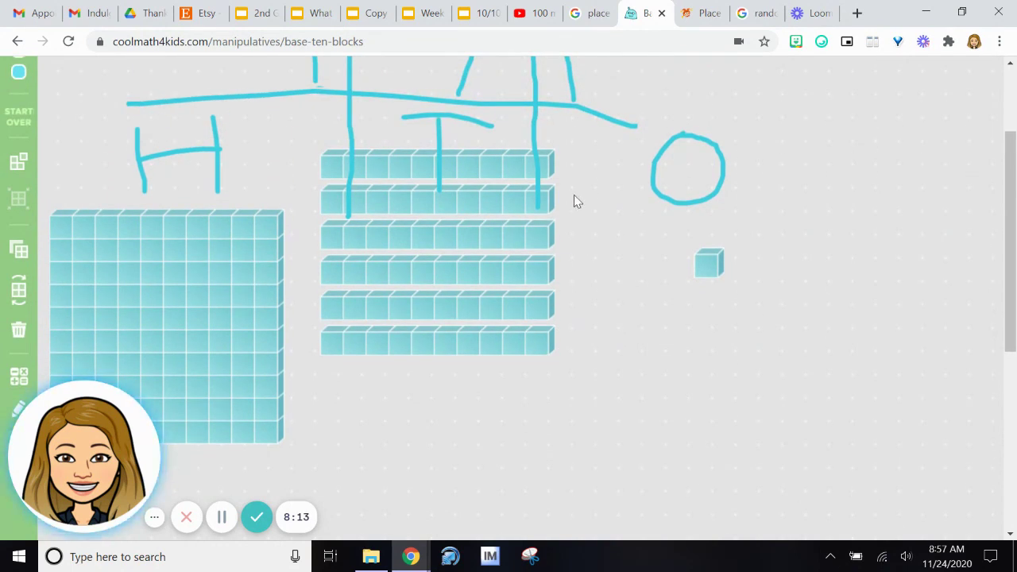
{"action": "scroll", "coordinate": [536, 175], "scroll_direction": "up", "scroll_amount": 1}
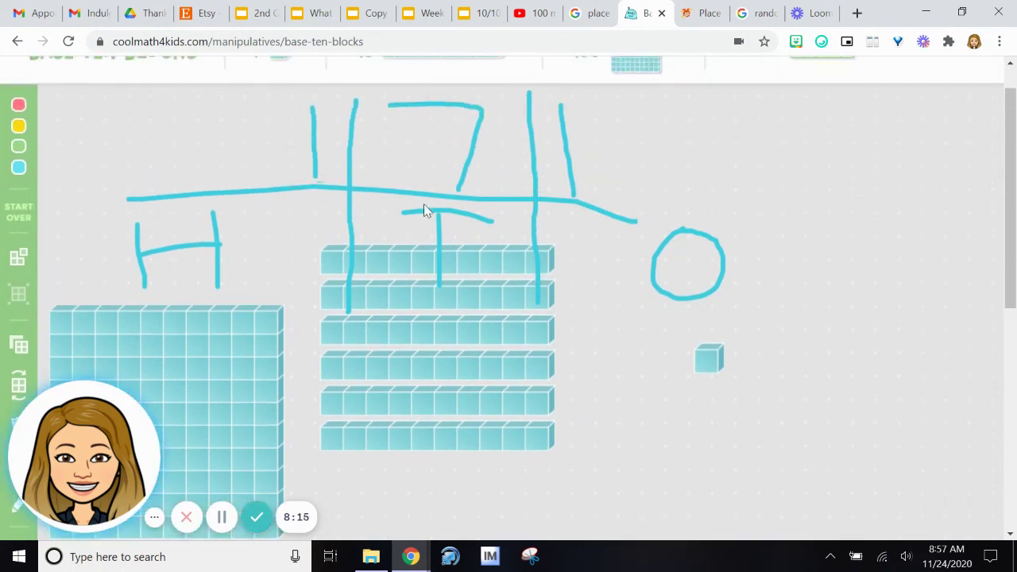
{"action": "scroll", "coordinate": [641, 263], "scroll_direction": "up", "scroll_amount": 1}
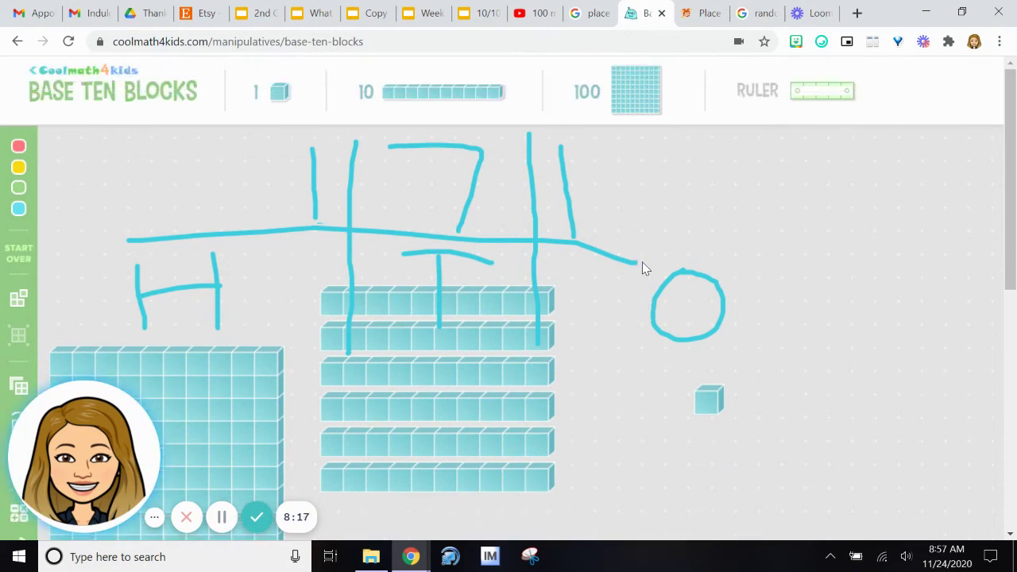